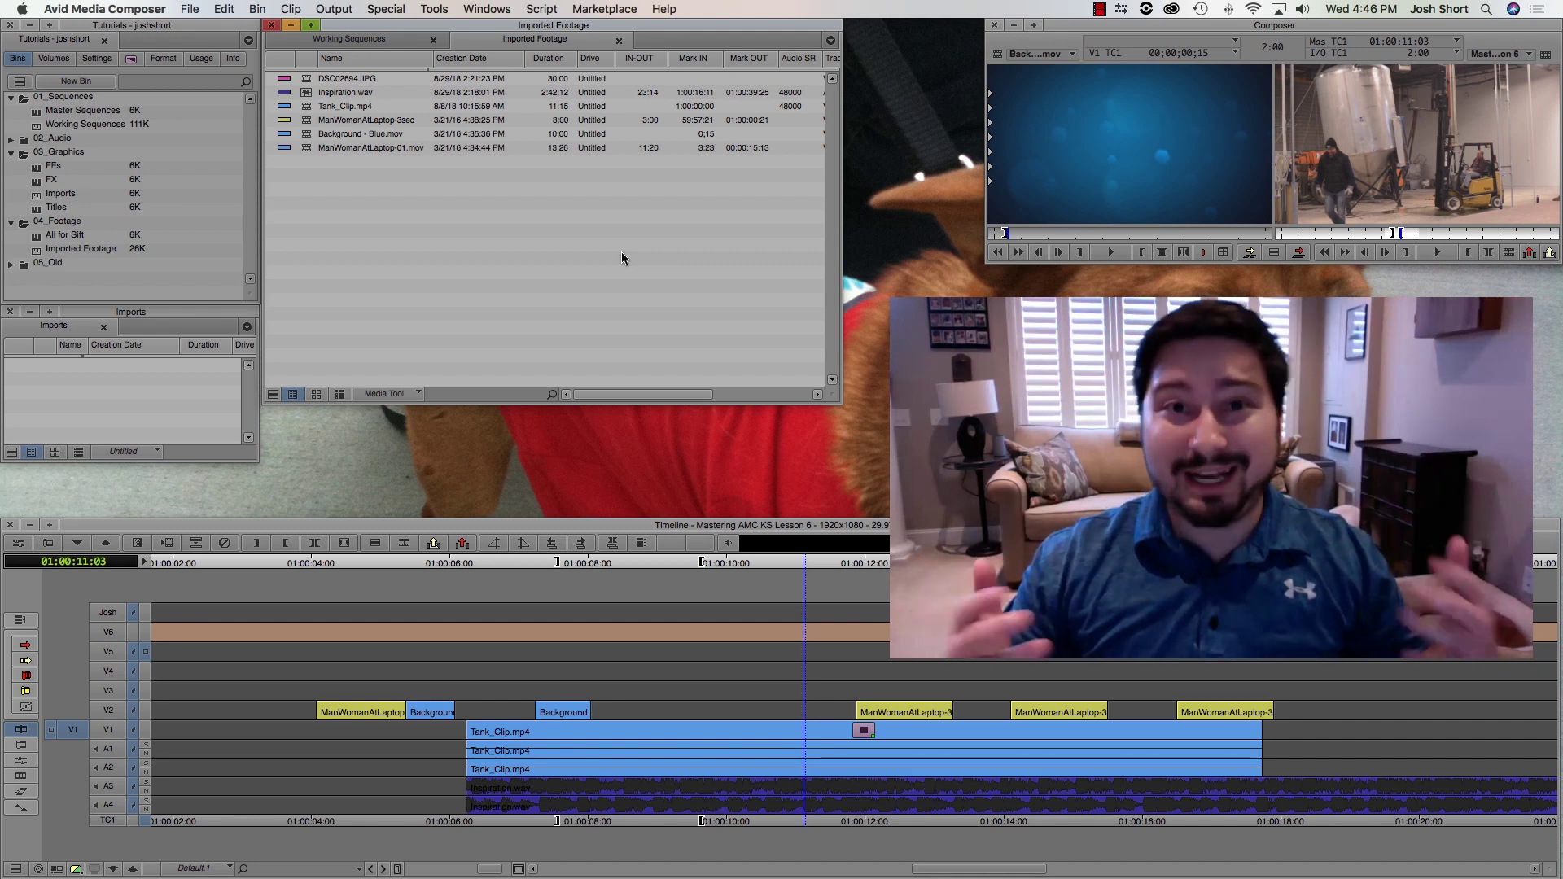
# Create a new bin with Cmd+N, keep the name Tutorials Bin, and close its window.
pyautogui.click(213, 169)
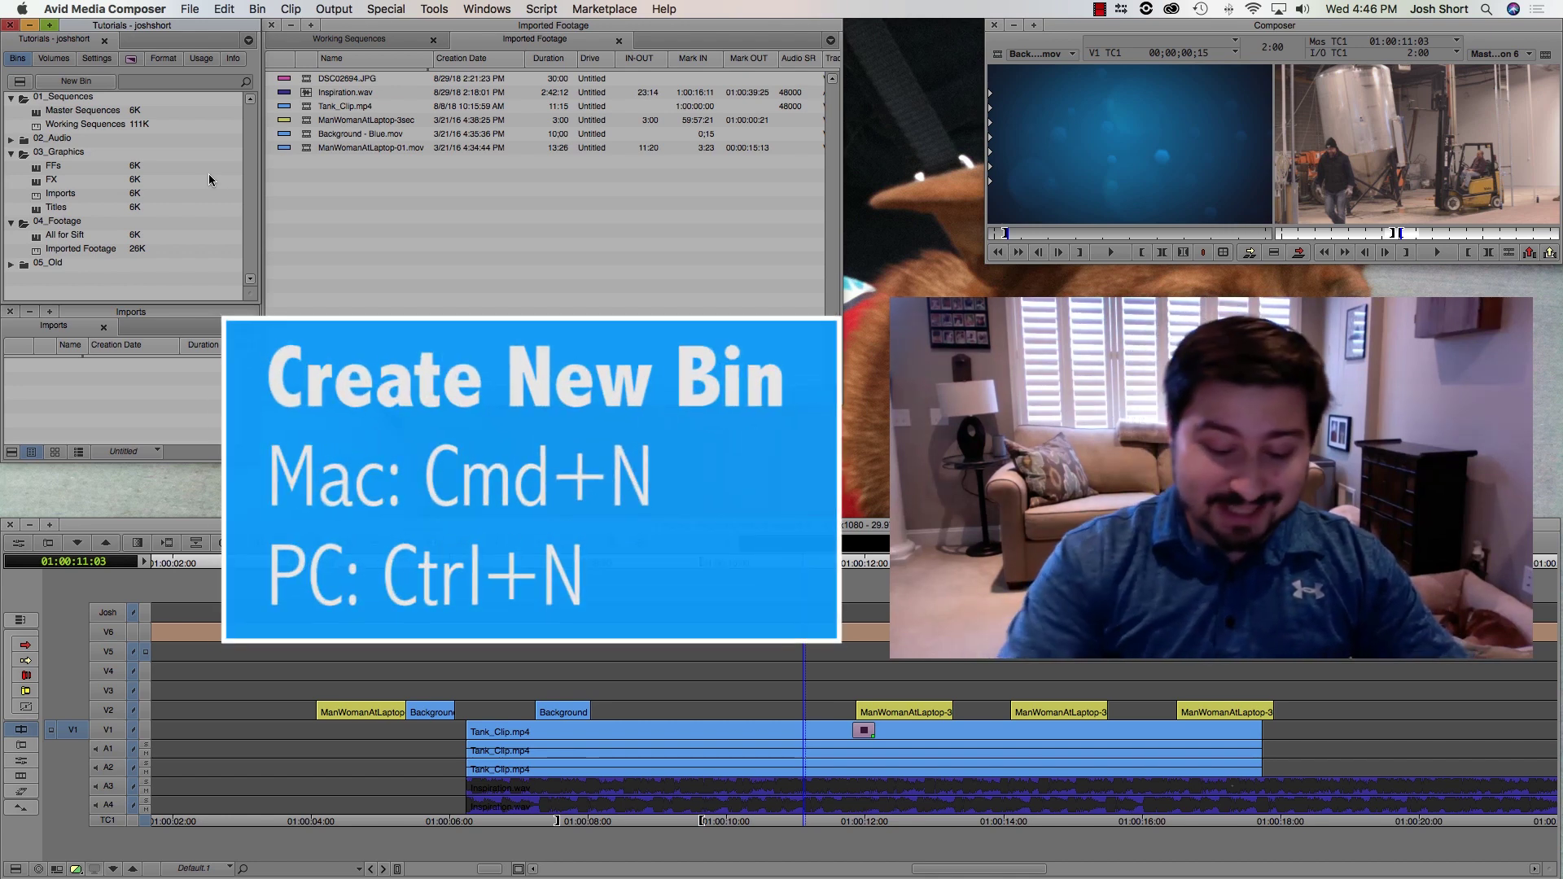
pyautogui.press('super+n')
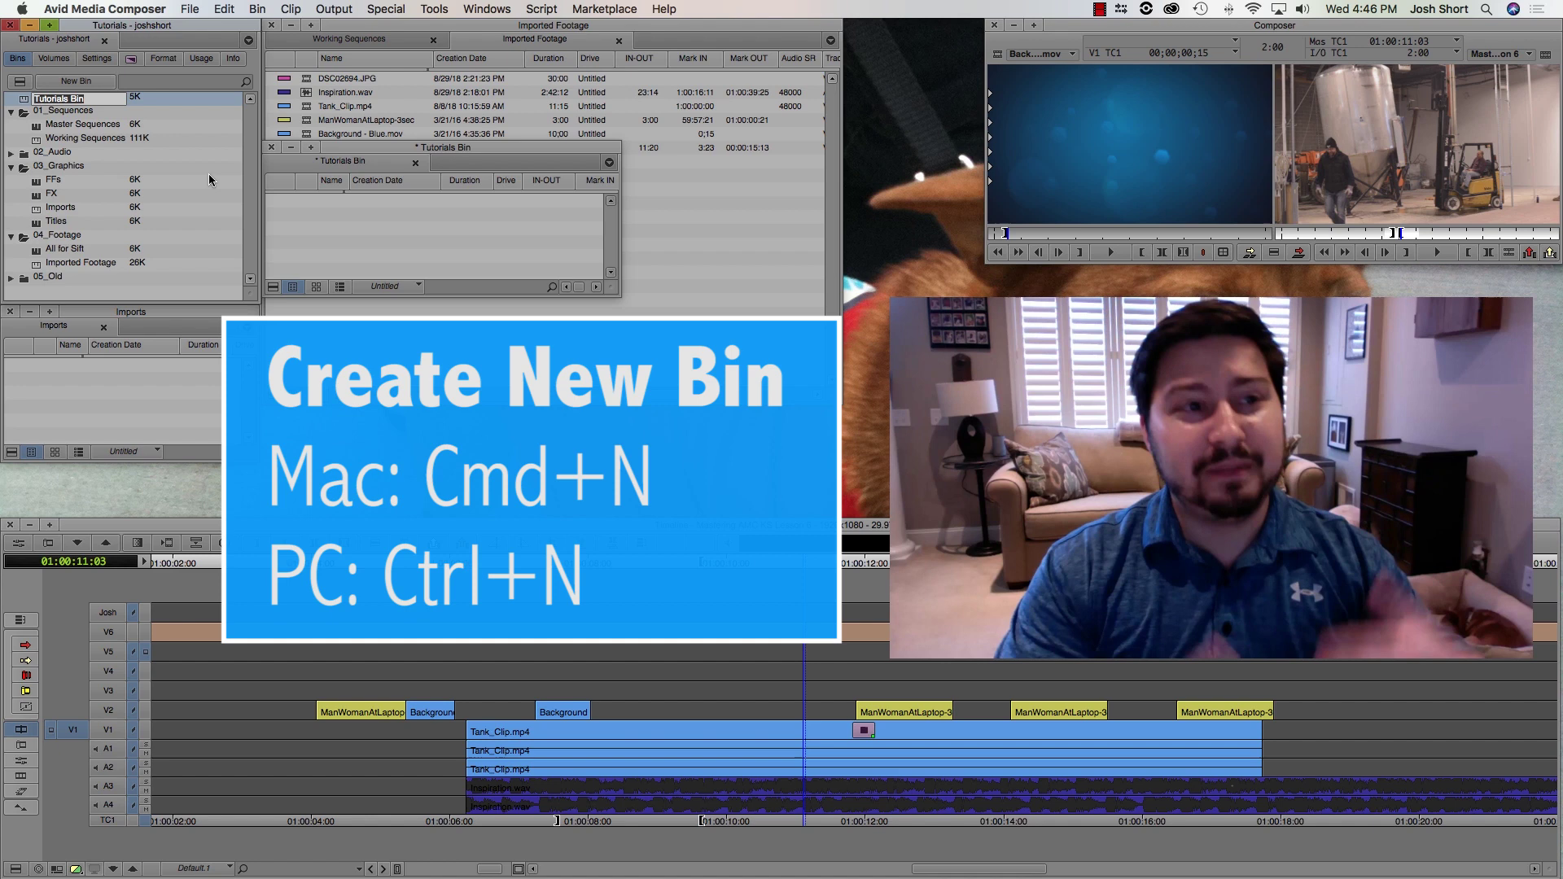
pyautogui.press('Return')
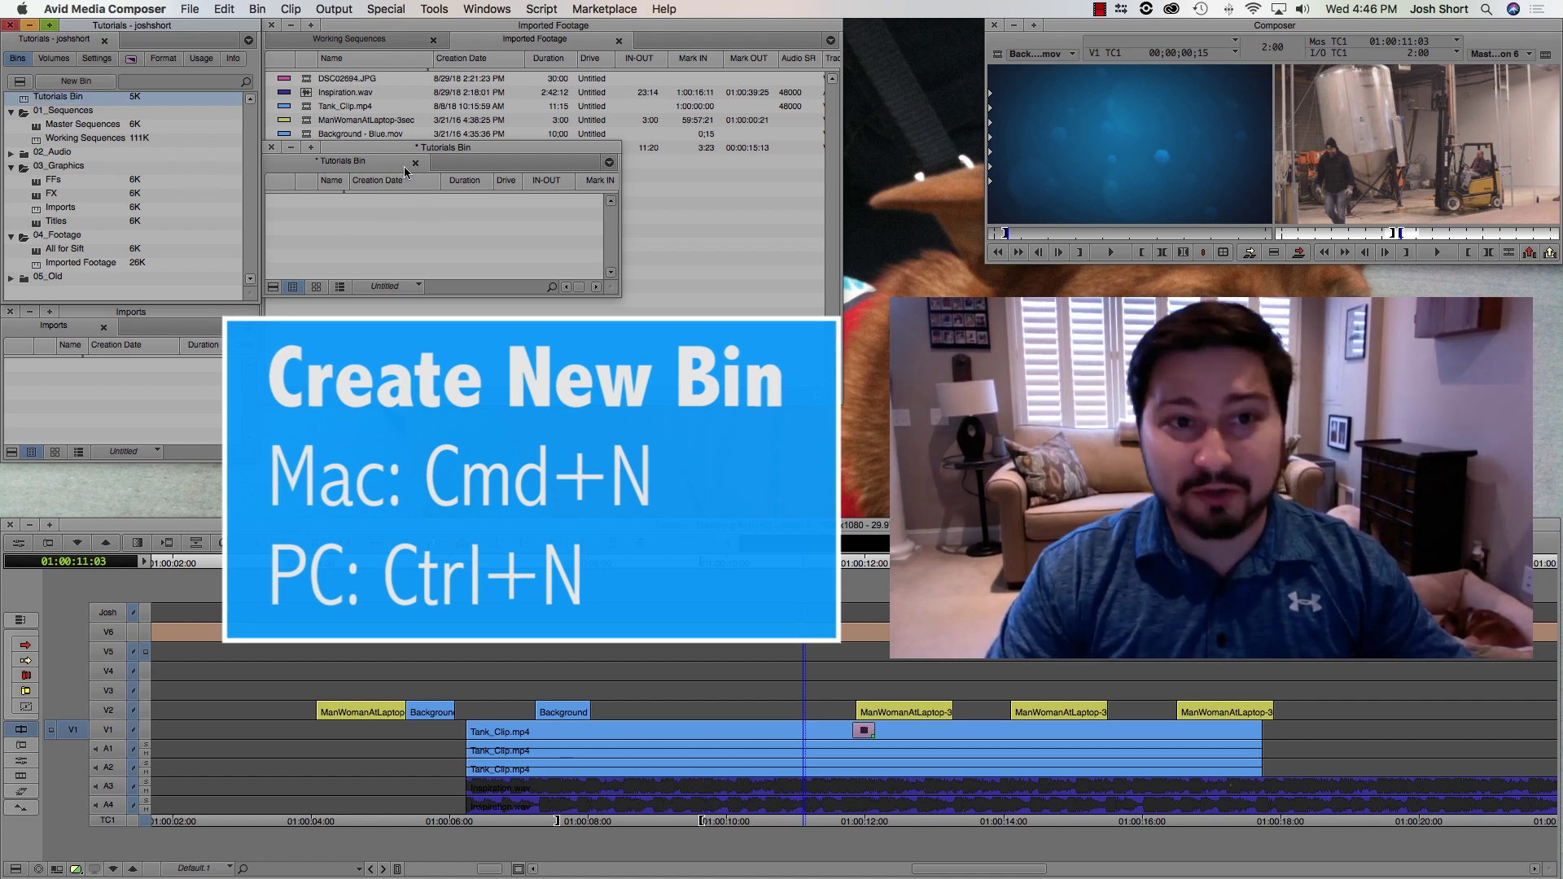
pyautogui.press('super+w')
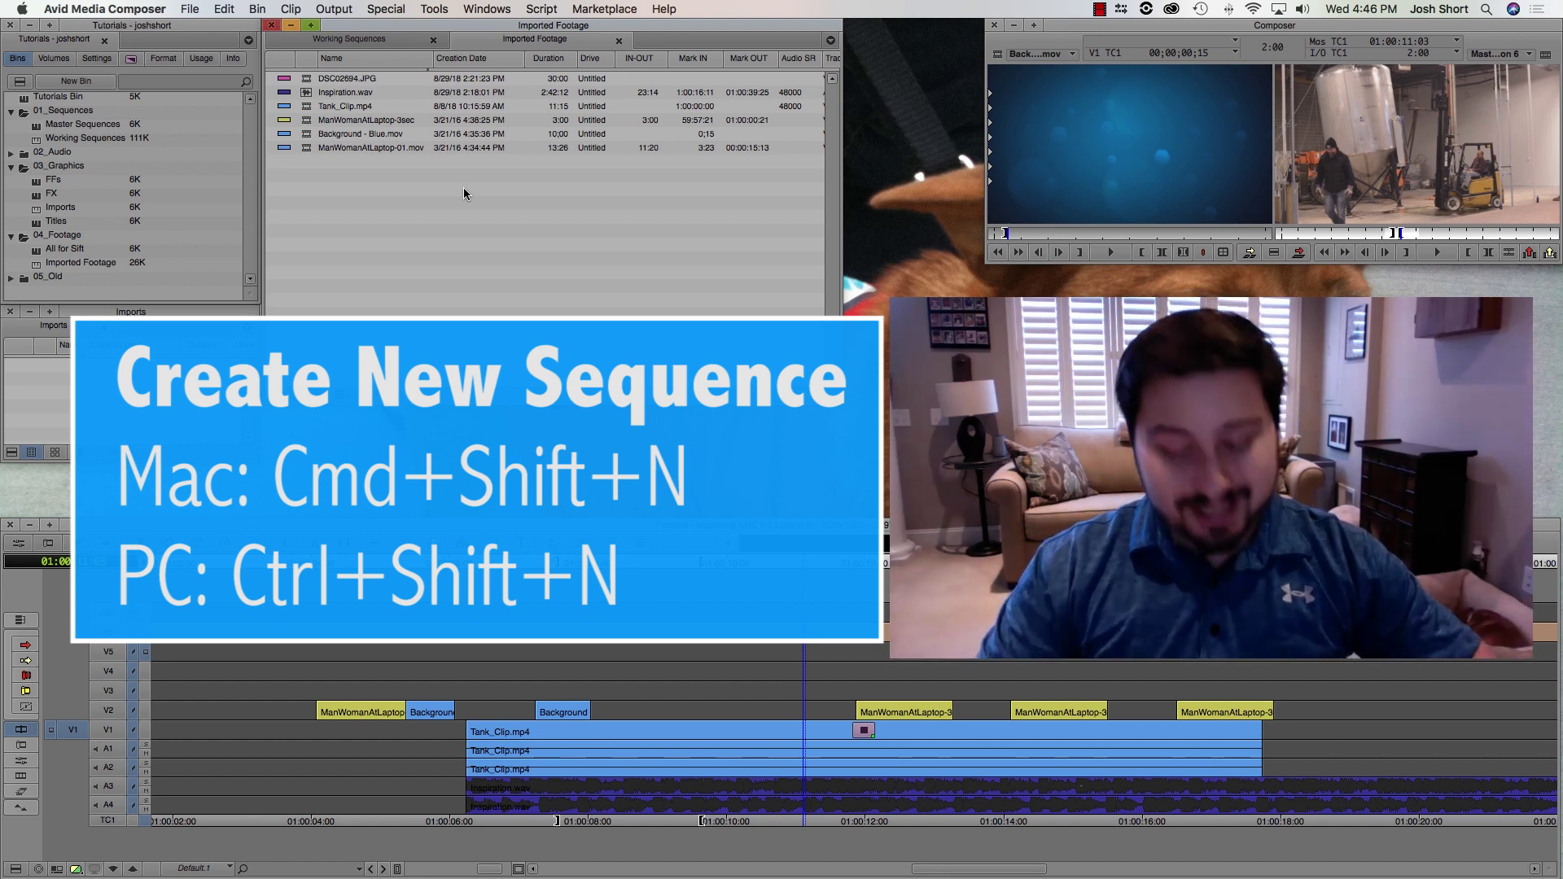
# Create Untitled Sequence.01 with Cmd+Shift+N, then delete it and confirm the deletion.
pyautogui.press('super+shift+n')
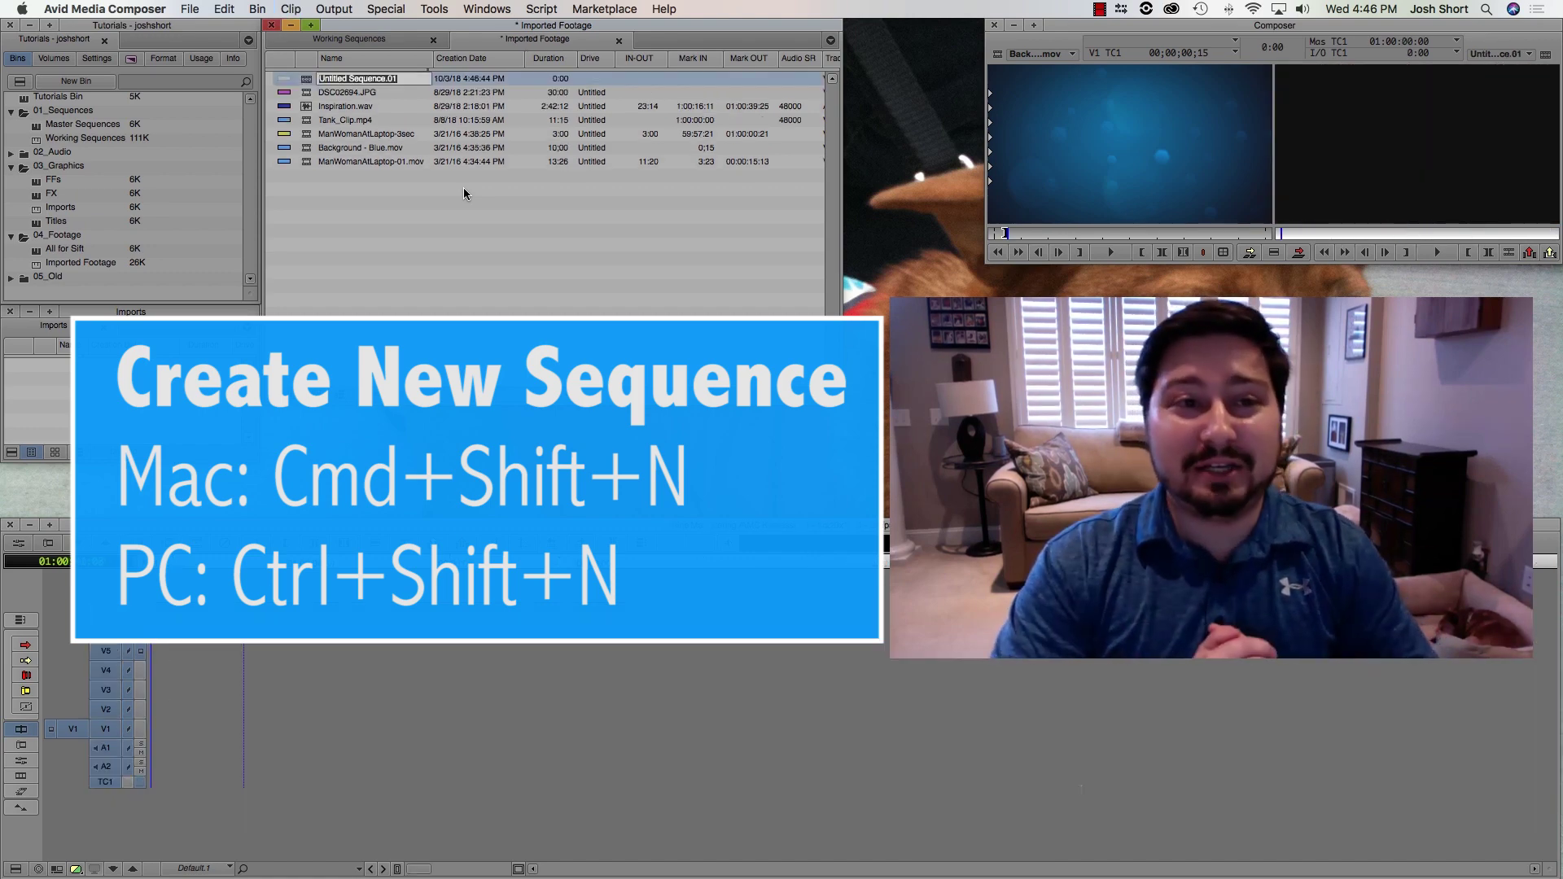
pyautogui.click(383, 198)
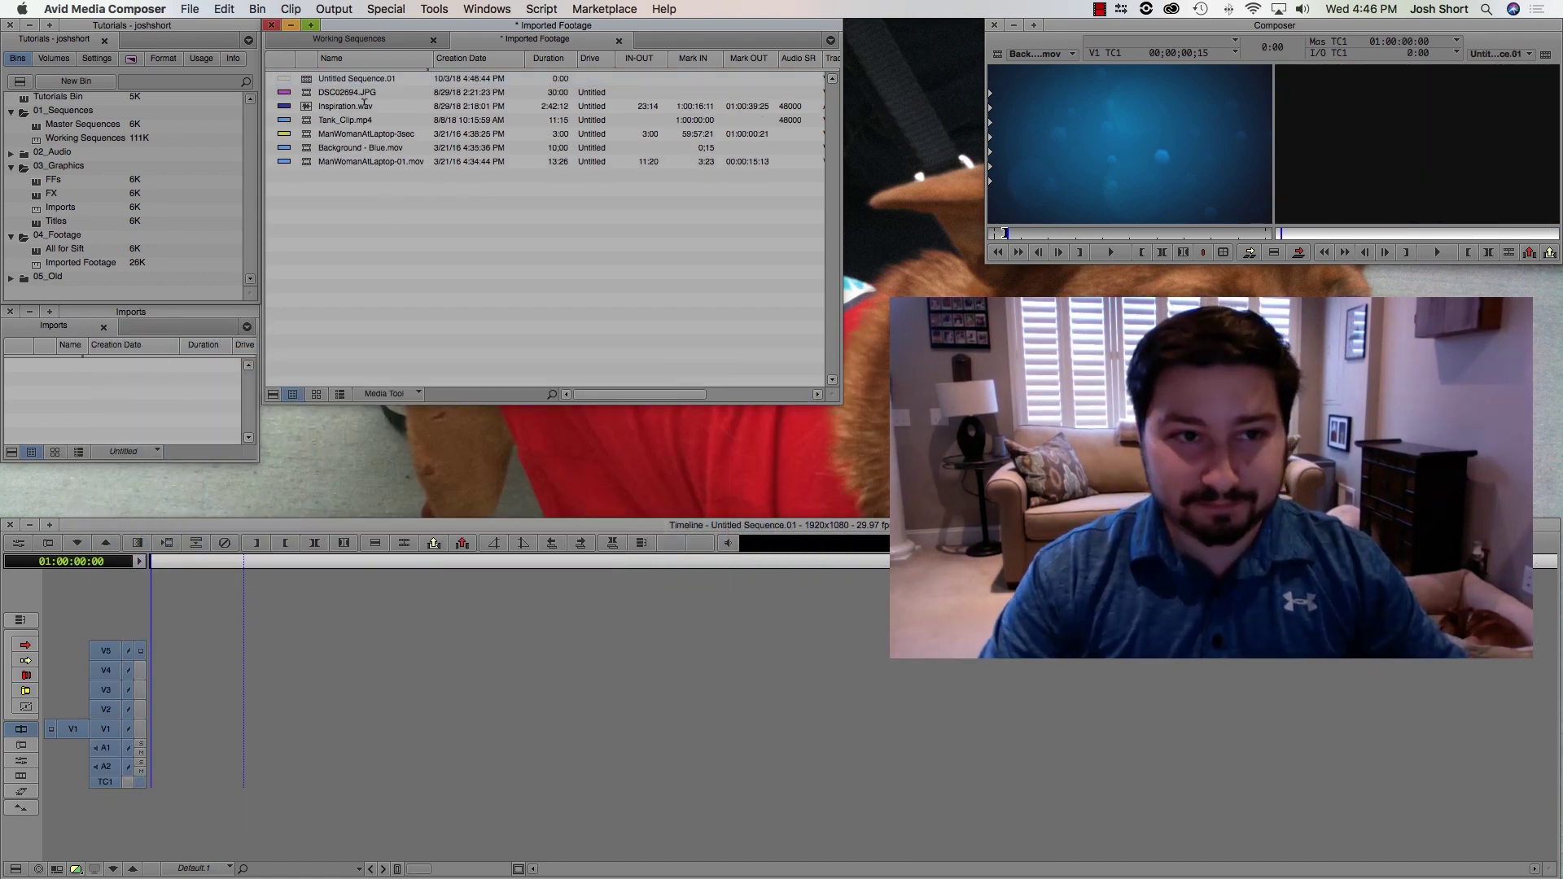
pyautogui.click(326, 78)
pyautogui.press('Delete')
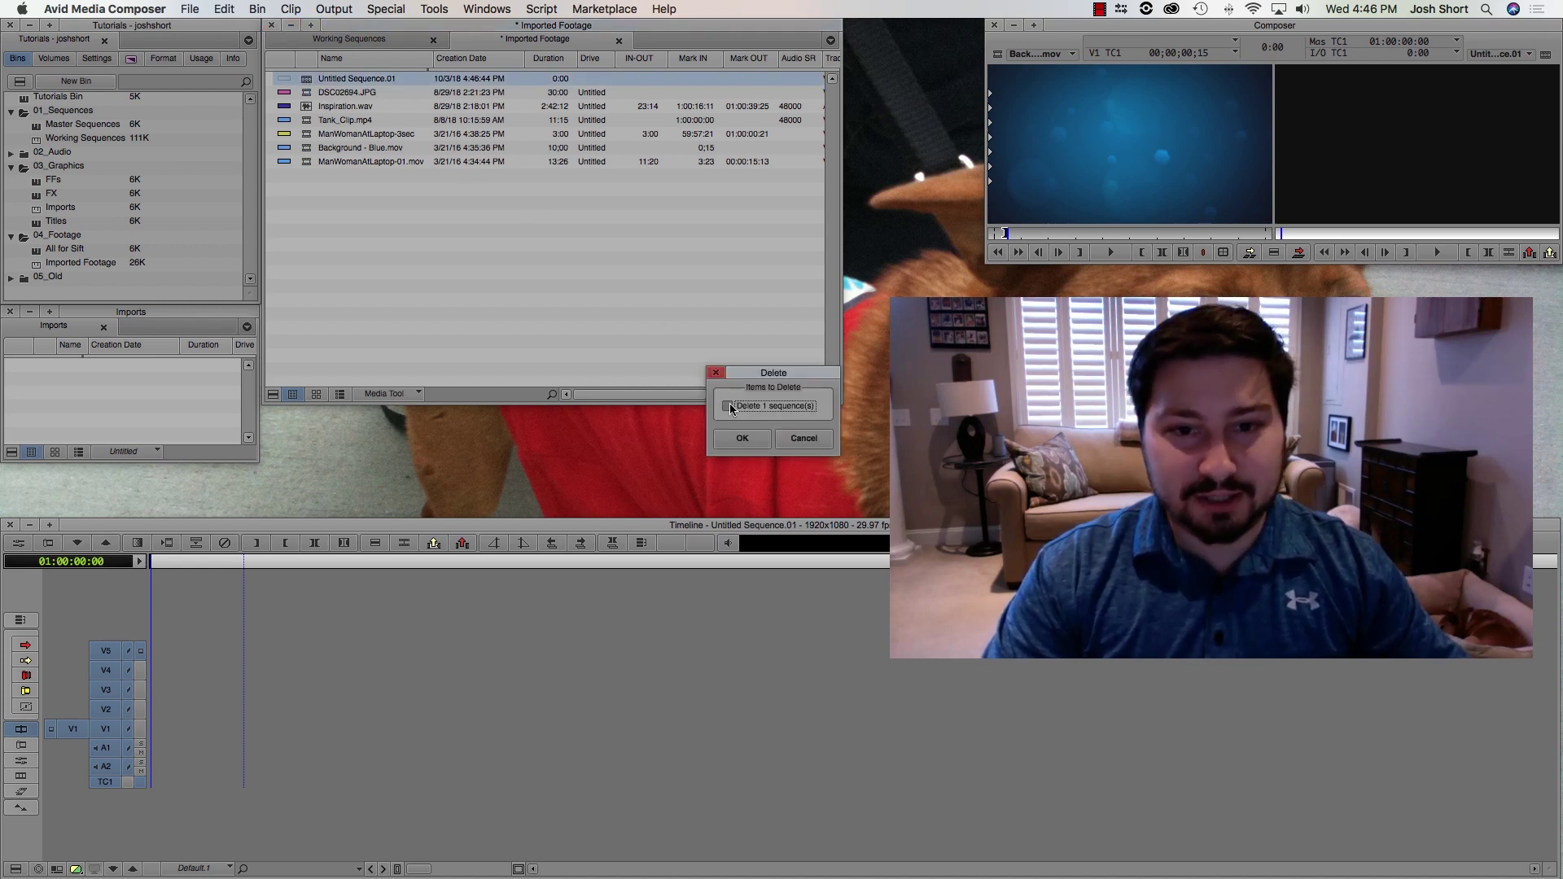
pyautogui.click(727, 407)
pyautogui.click(731, 441)
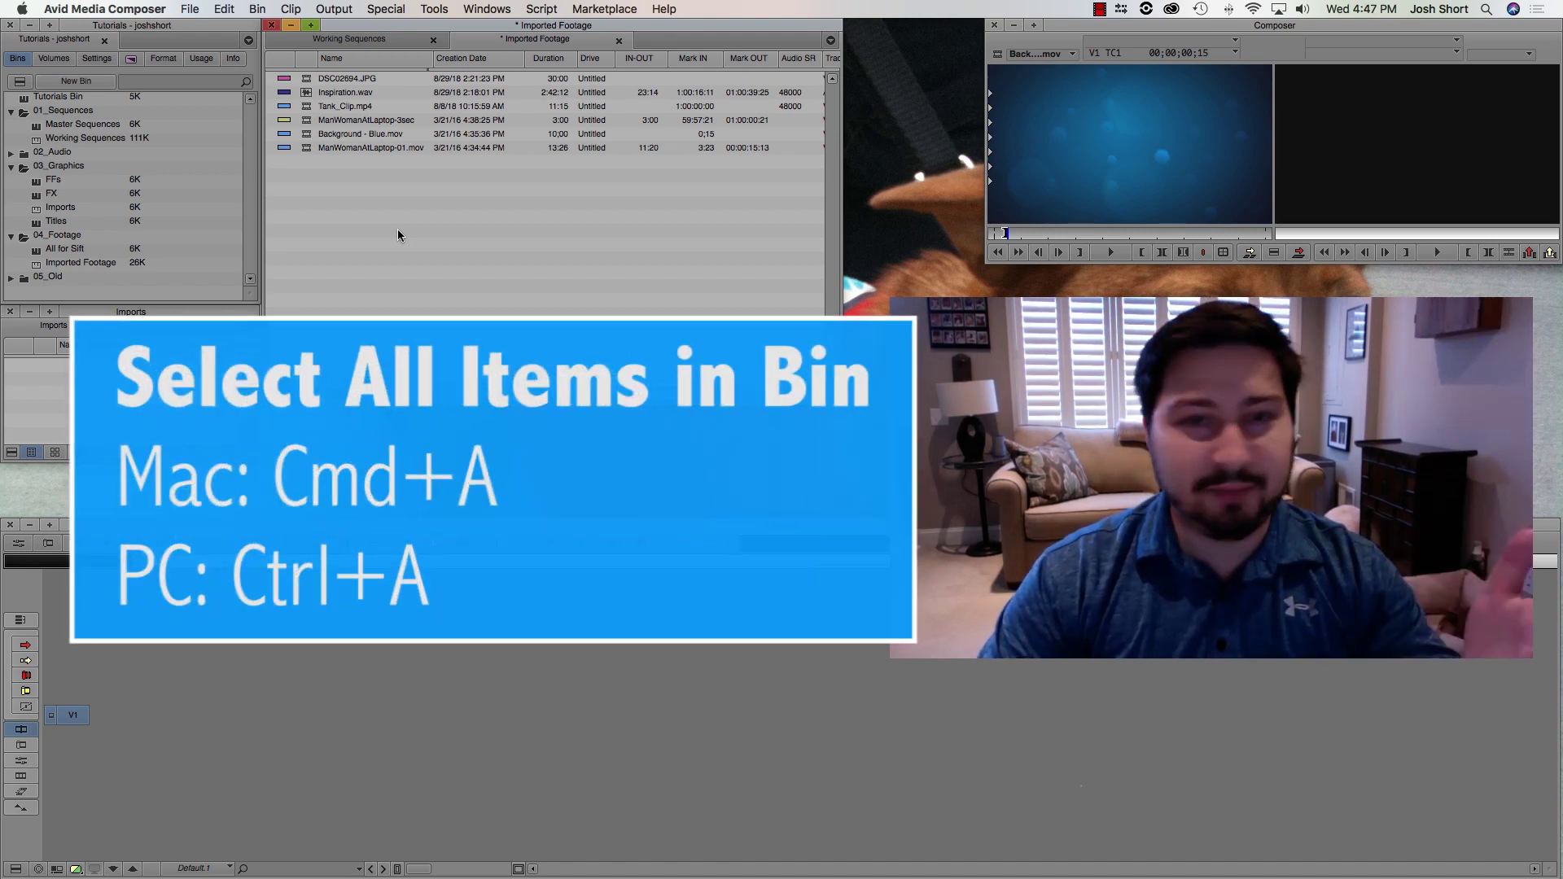
pyautogui.press('super+a')
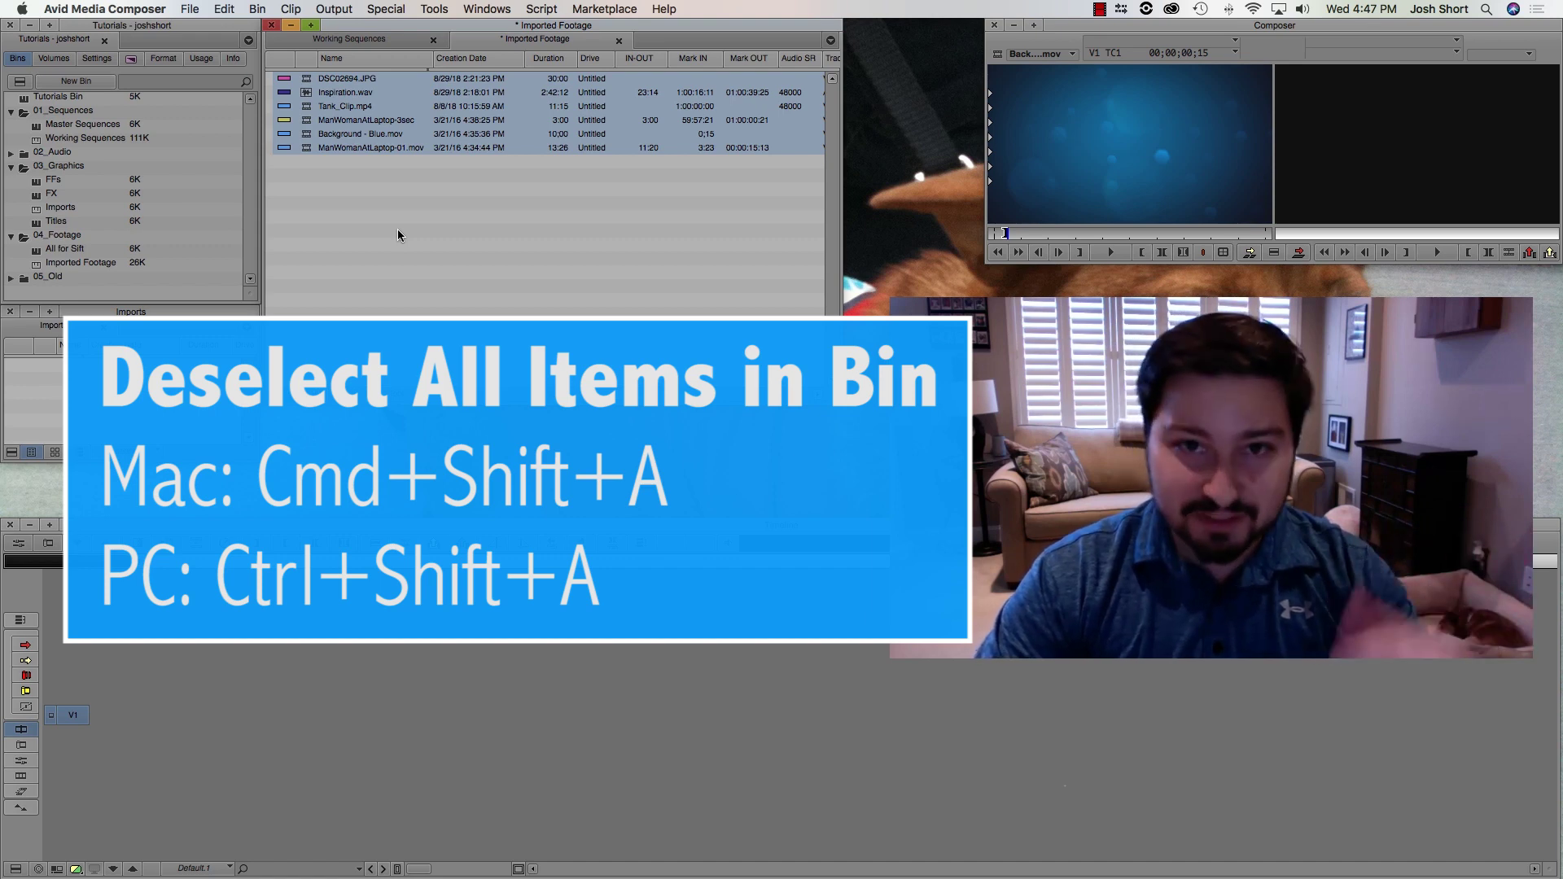
pyautogui.press('super+shift+a')
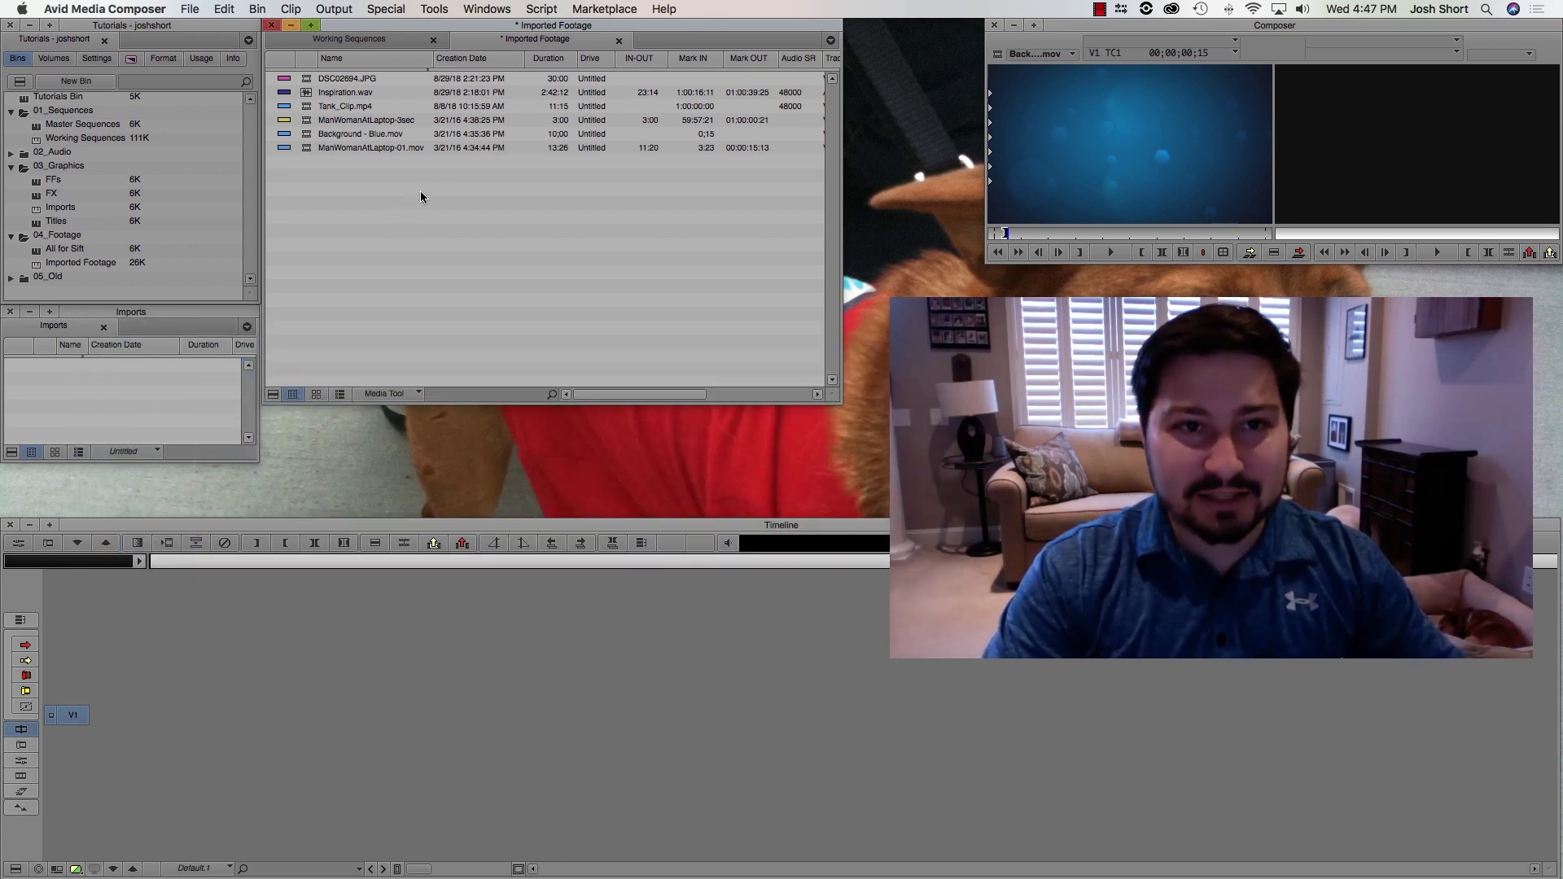
# Close the Working Sequences bin, then open and close the Tutorials Bin window.
pyautogui.click(365, 42)
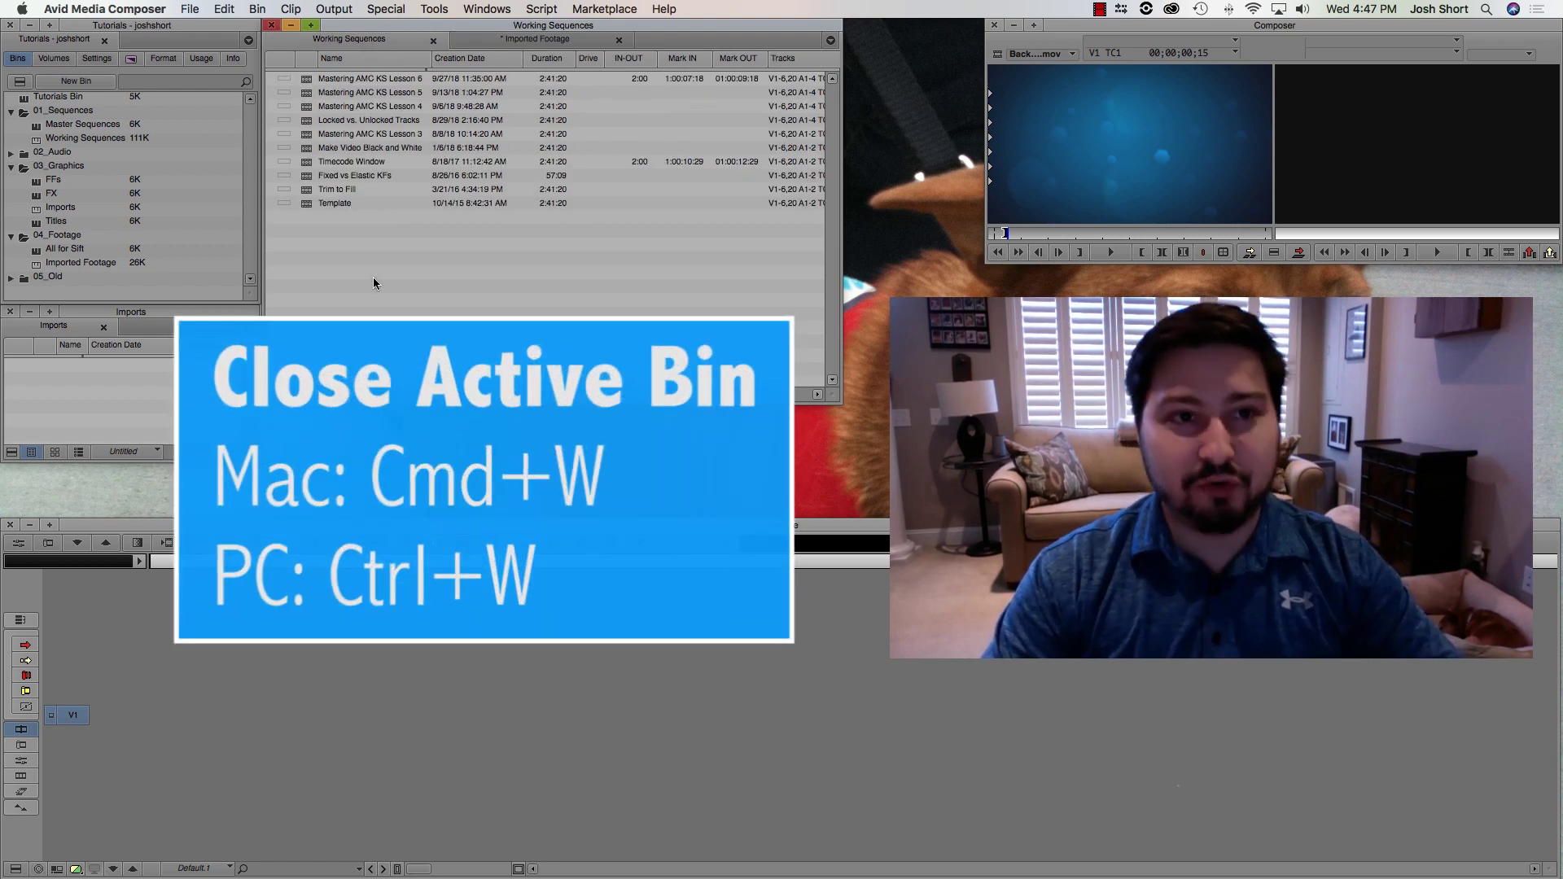
pyautogui.press('super+w')
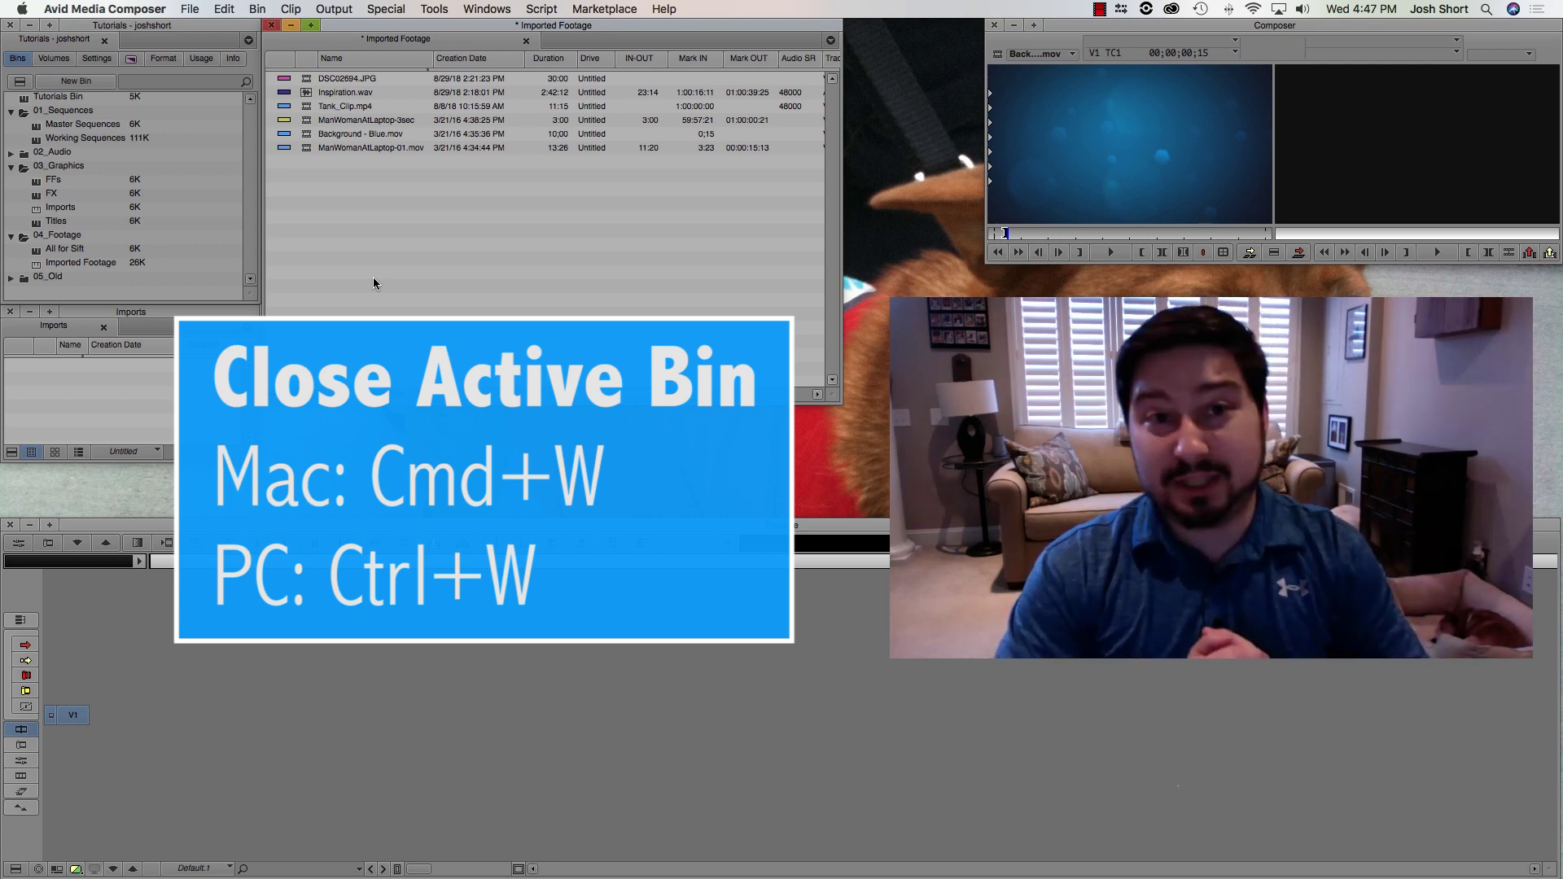
pyautogui.doubleClick(24, 98)
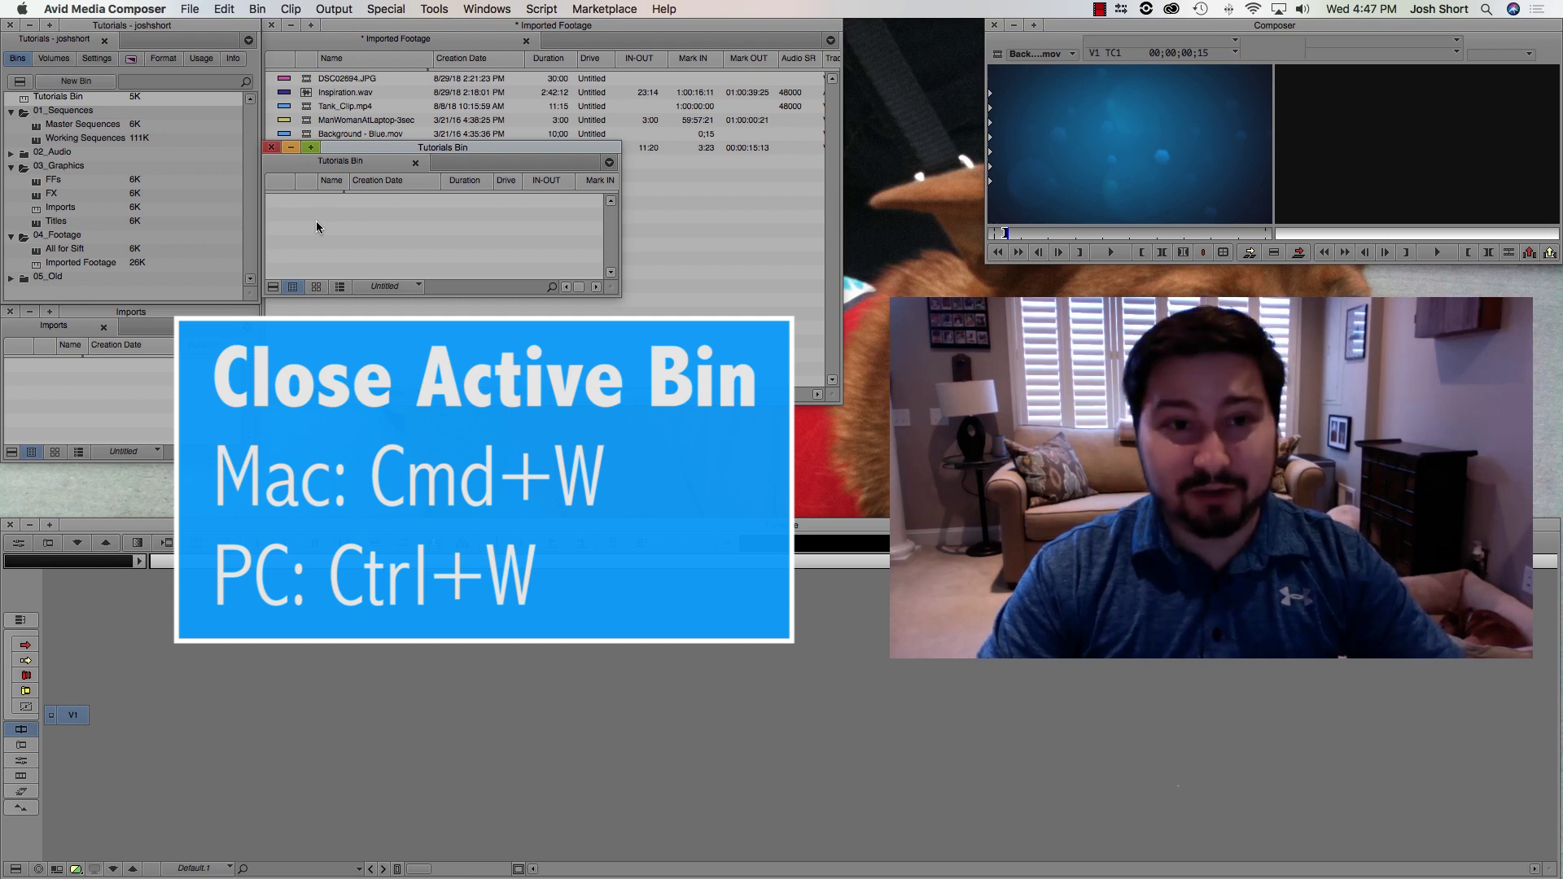
pyautogui.press('super+w')
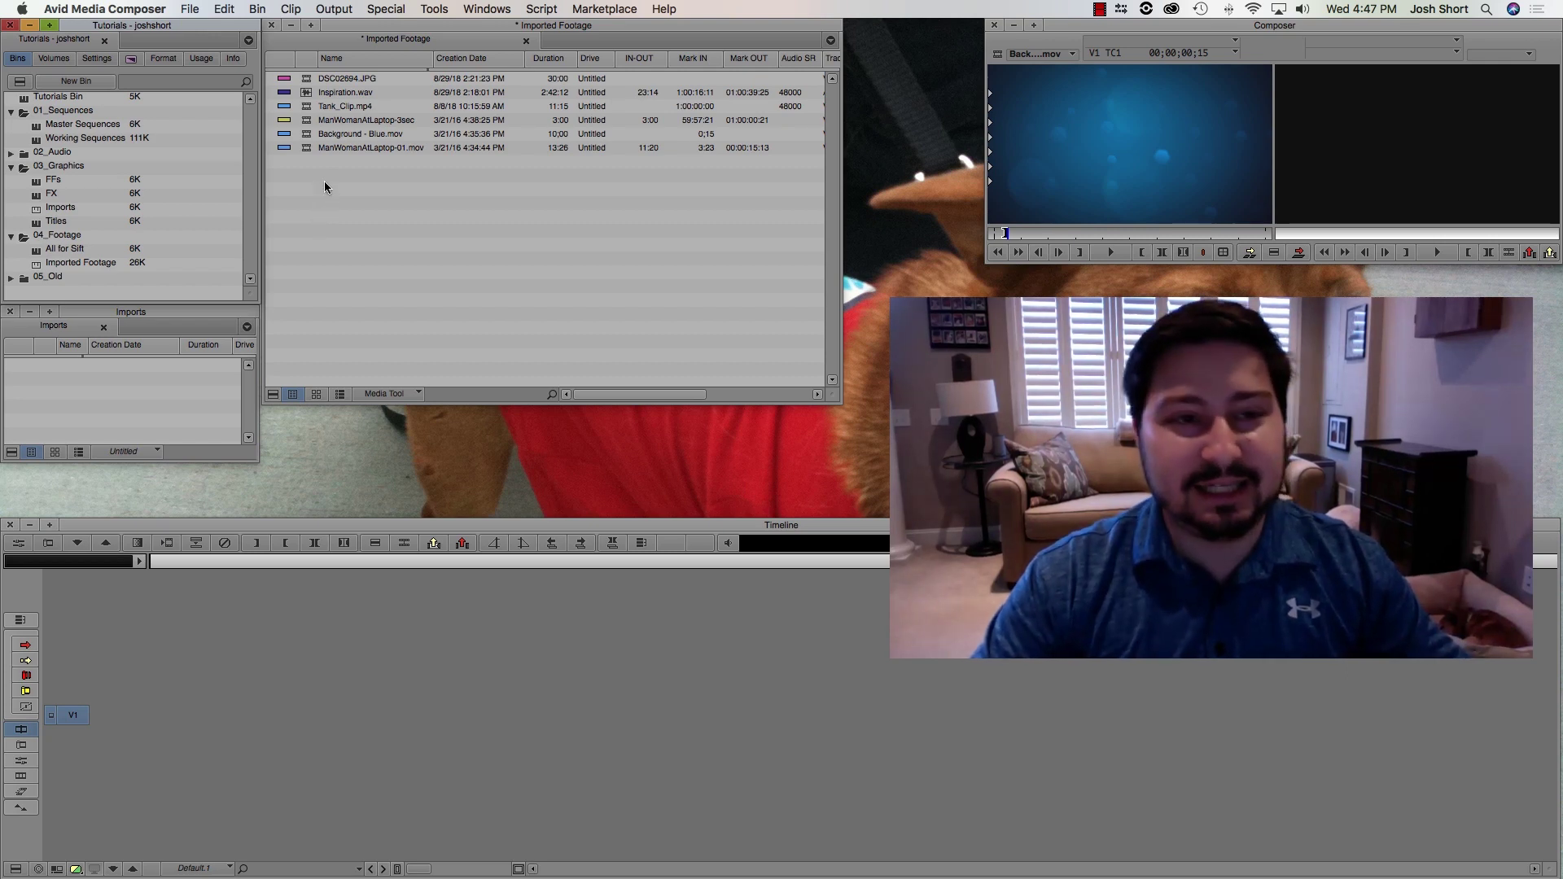
# Duplicate Inspiration.wav and DSC02694.JPG together with Cmd+D.
pyautogui.click(307, 95)
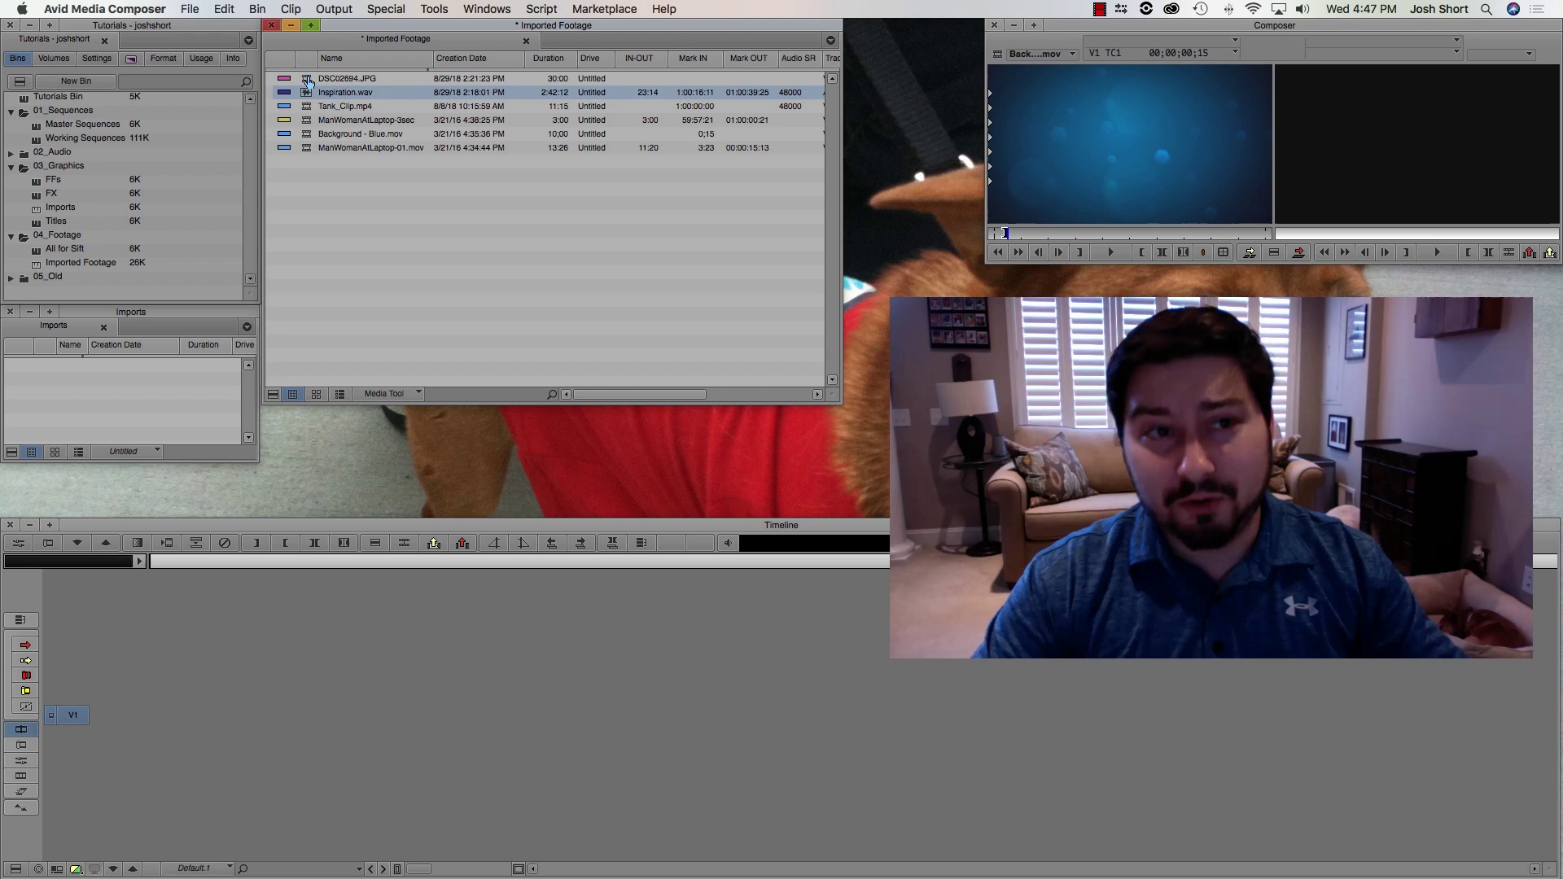
pyautogui.keyDown('shift'); pyautogui.click(309, 81); pyautogui.keyUp('shift')
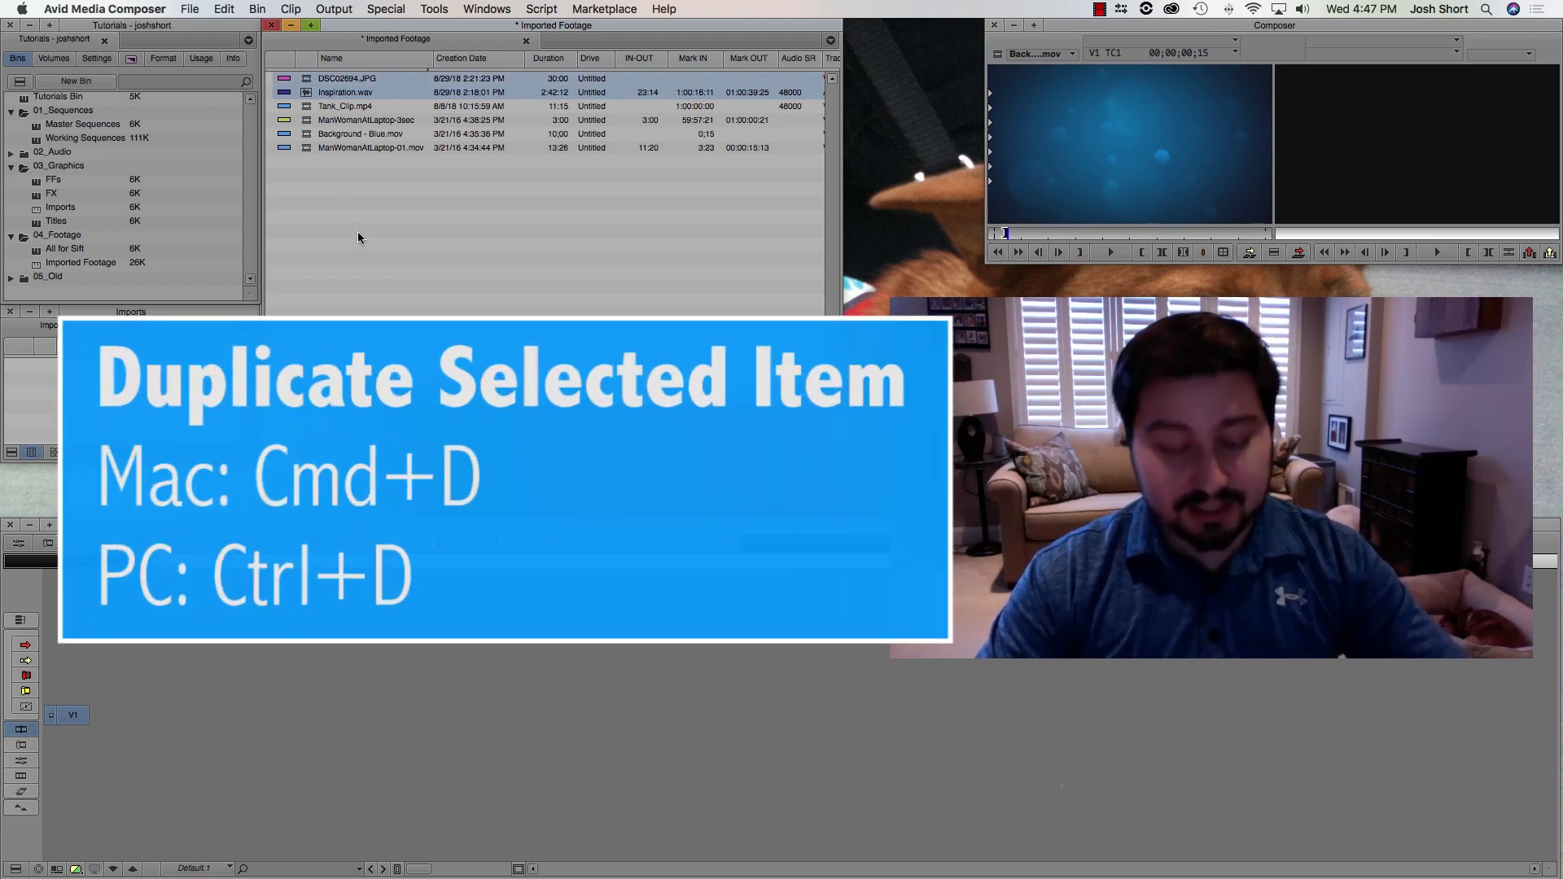
pyautogui.press('super+d')
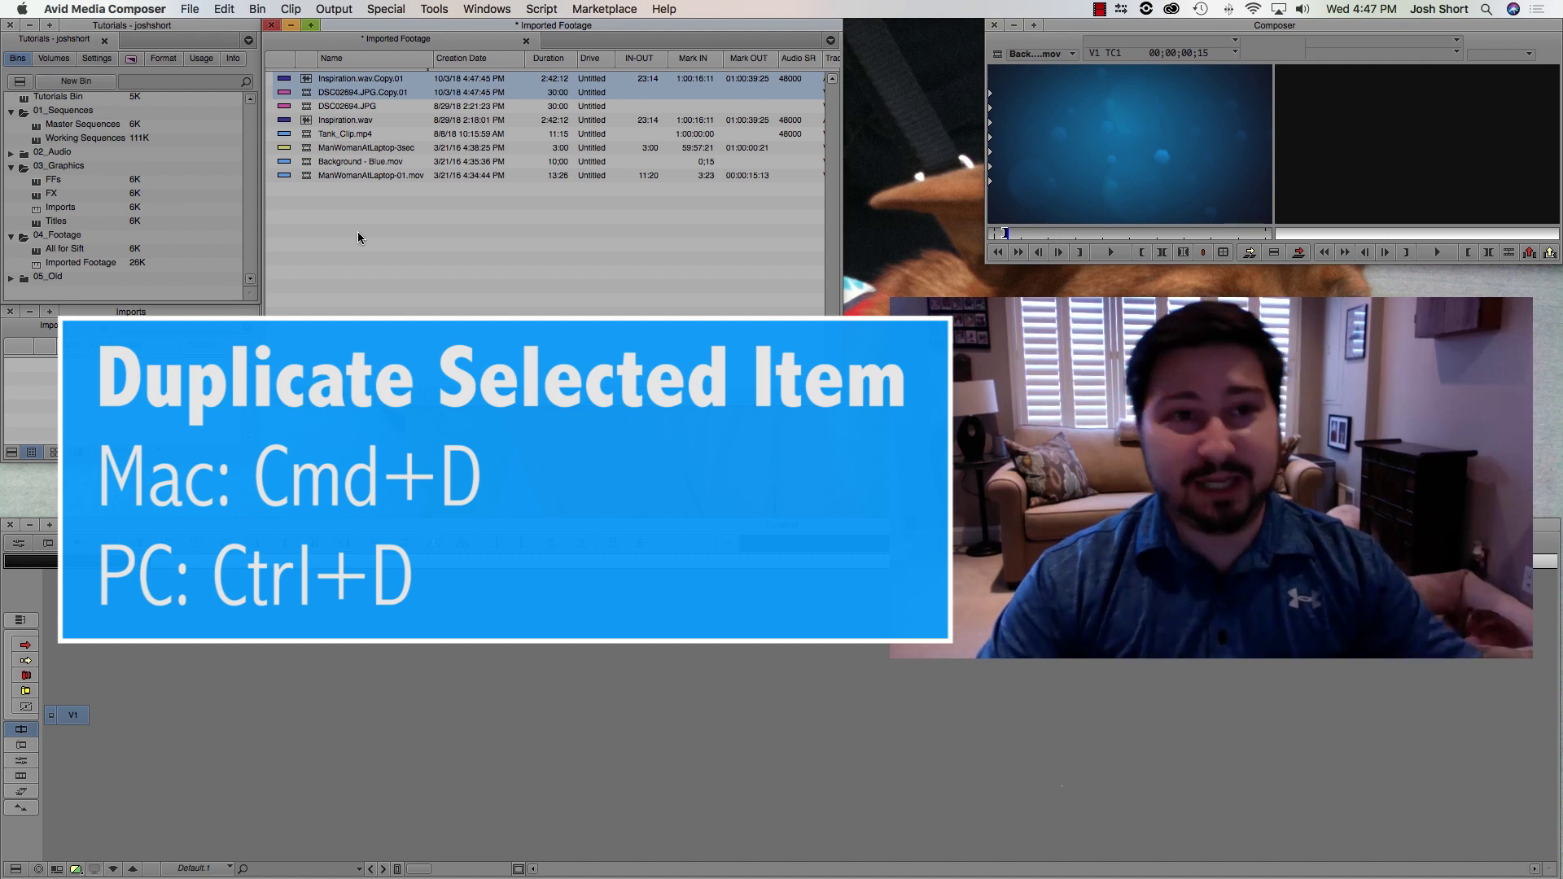
# Make a second copy of DSC02694.JPG, creating DSC02694.JPG.Copy.02.
pyautogui.click(307, 109)
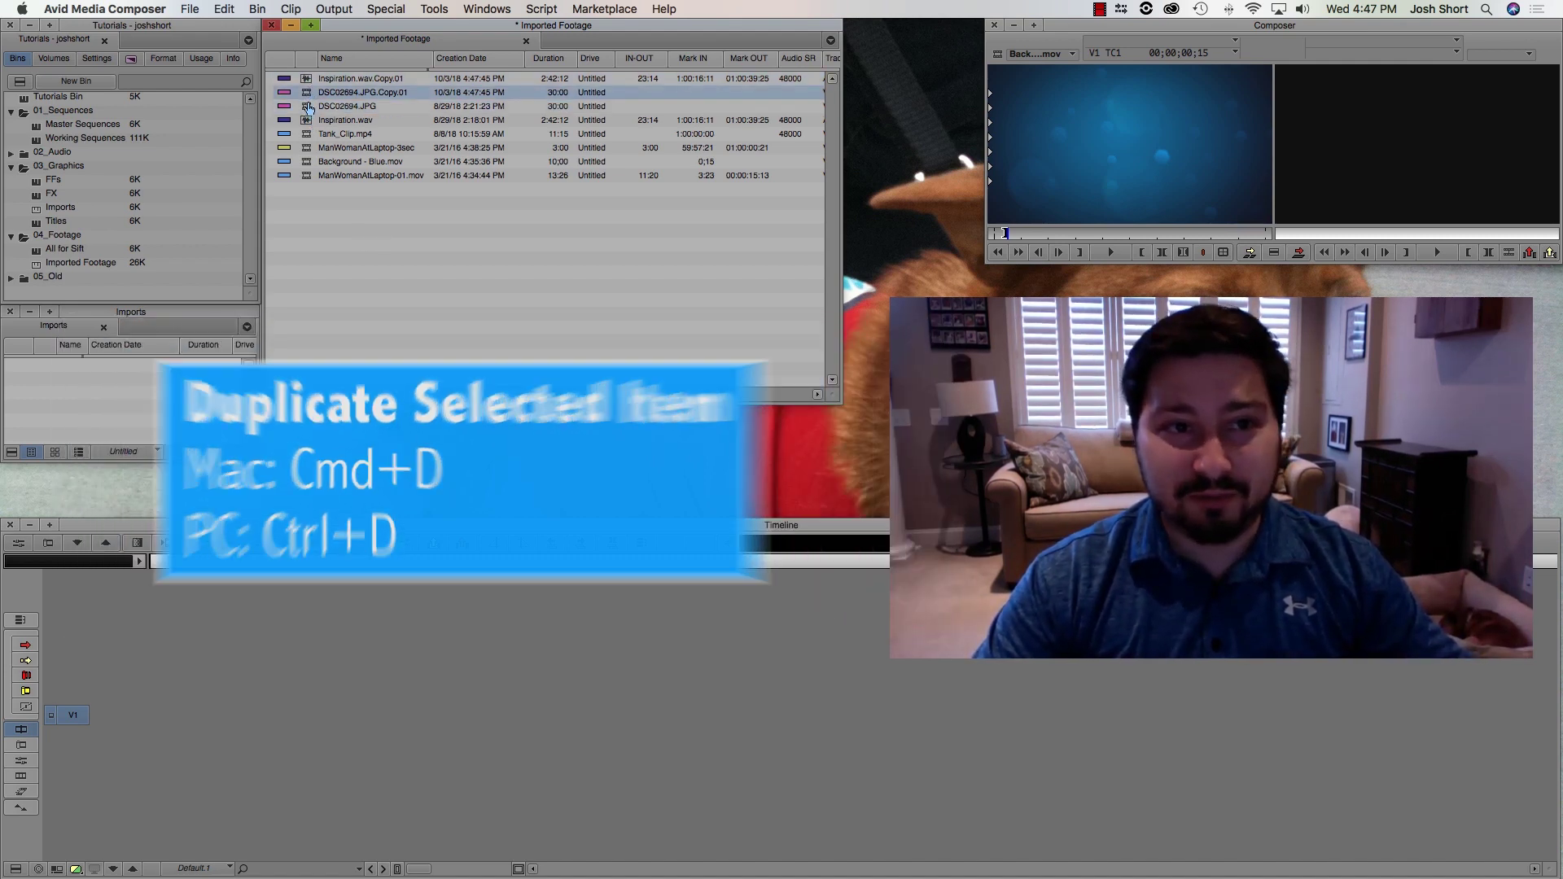
pyautogui.click(307, 92)
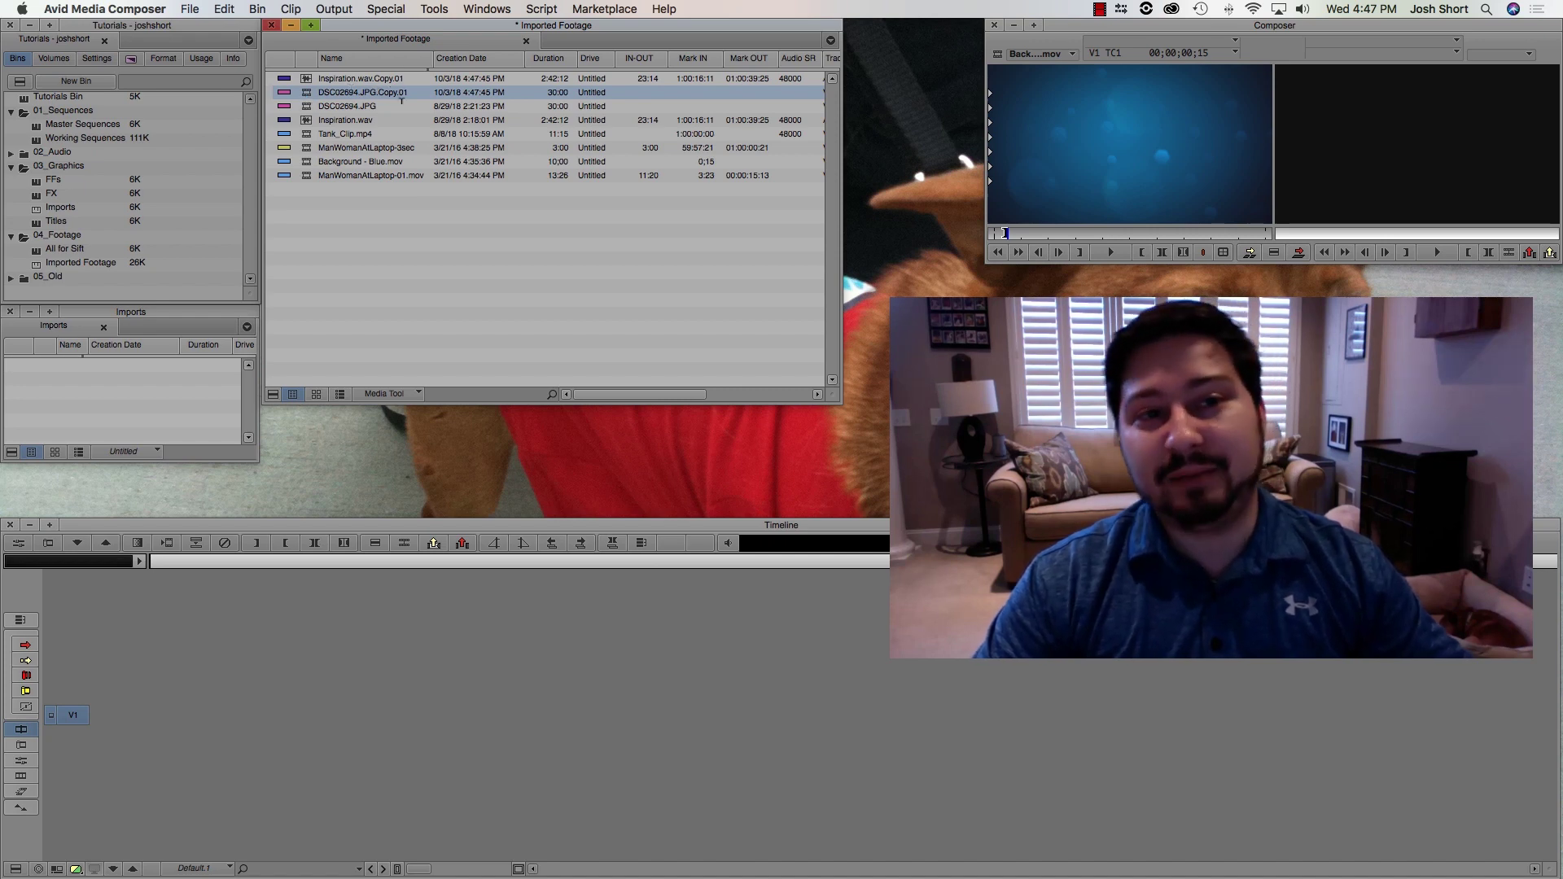
pyautogui.click(347, 214)
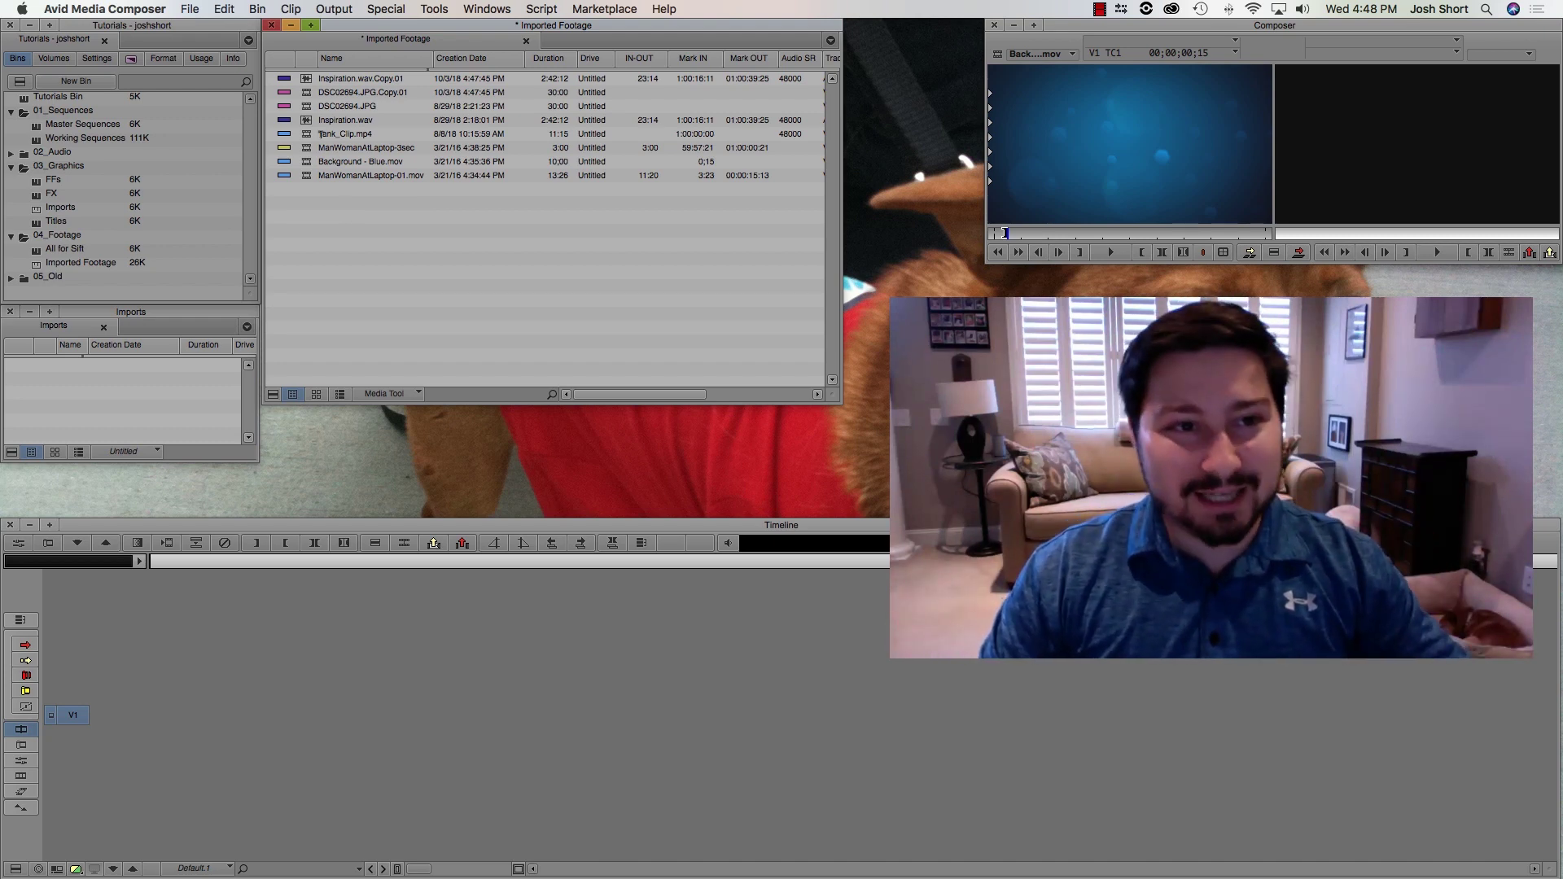
pyautogui.click(313, 107)
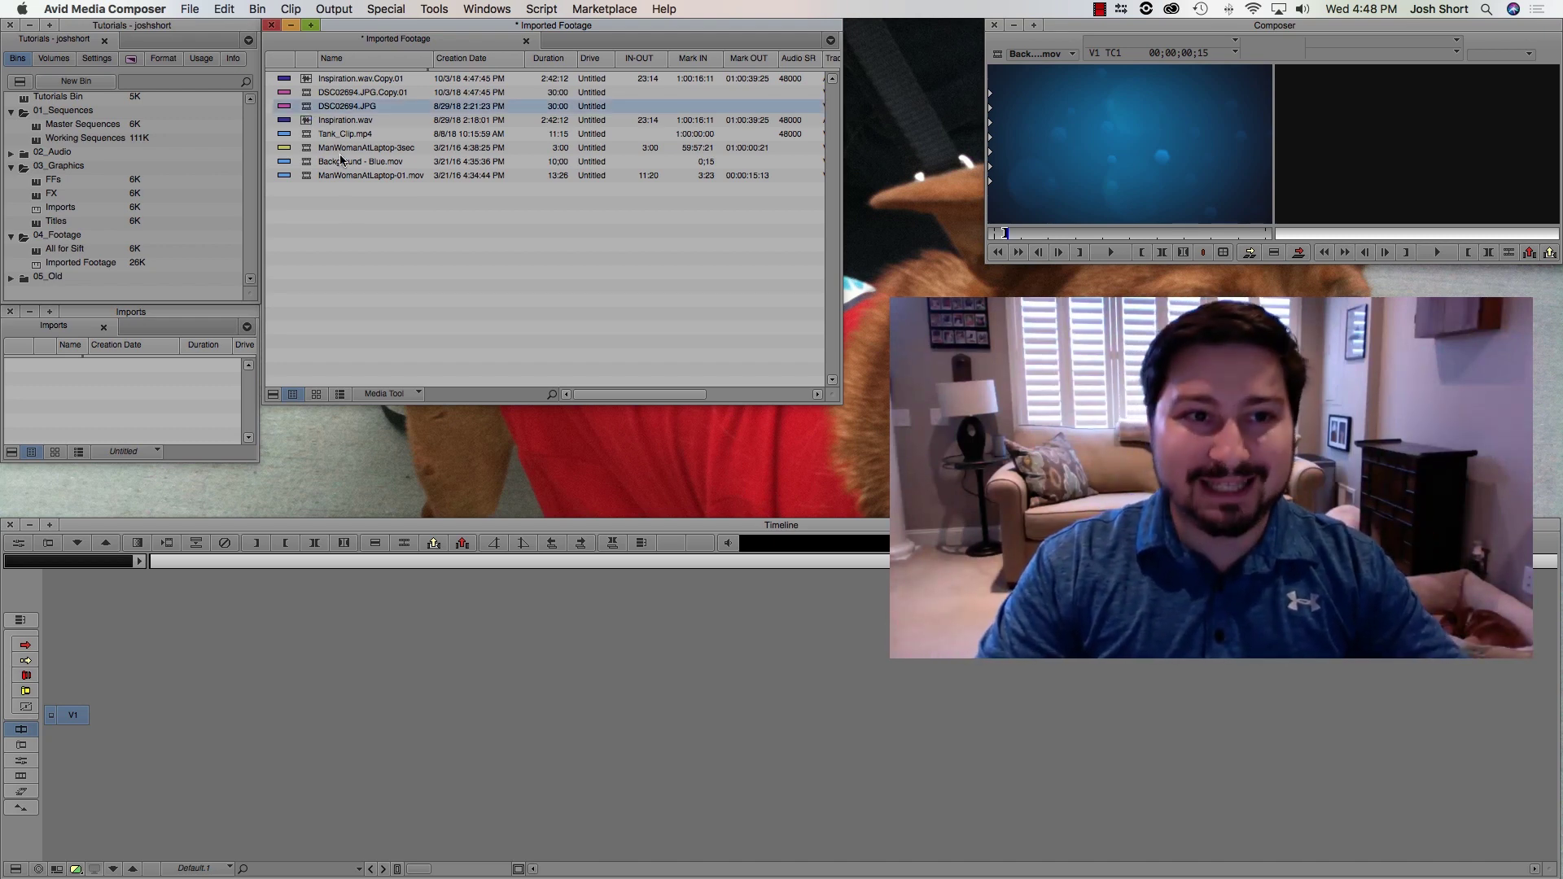
pyautogui.press('super+d')
pyautogui.click(359, 282)
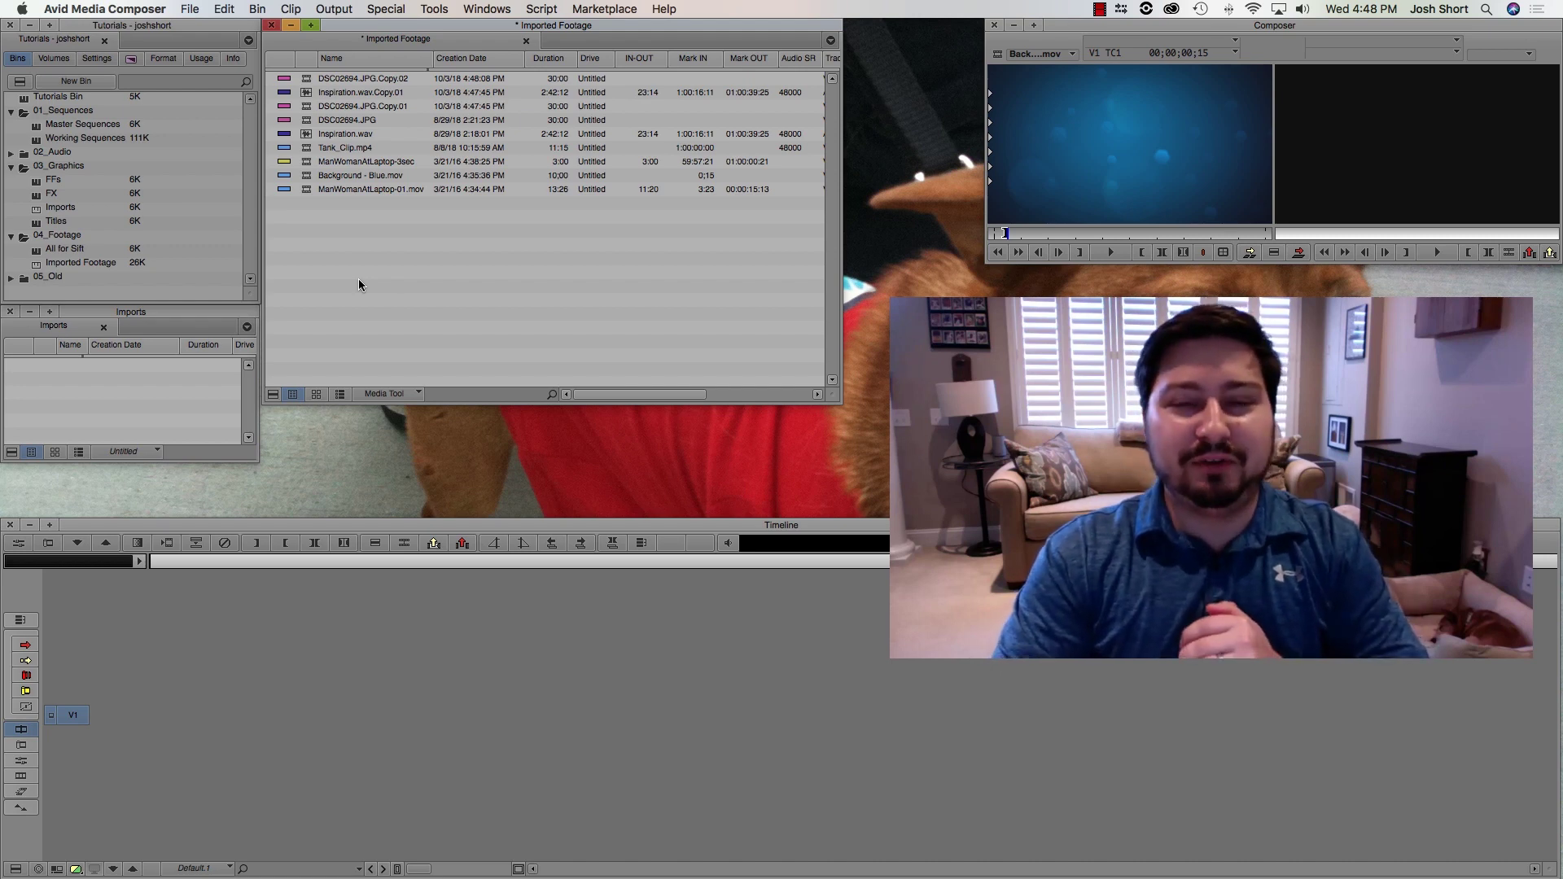
# Group Tank_Clip.mp4, ManWomanAtLaptop-3sec, ManWomanAtLaptop-01.mov and Background - Blue.mov by In points.
pyautogui.click(311, 191)
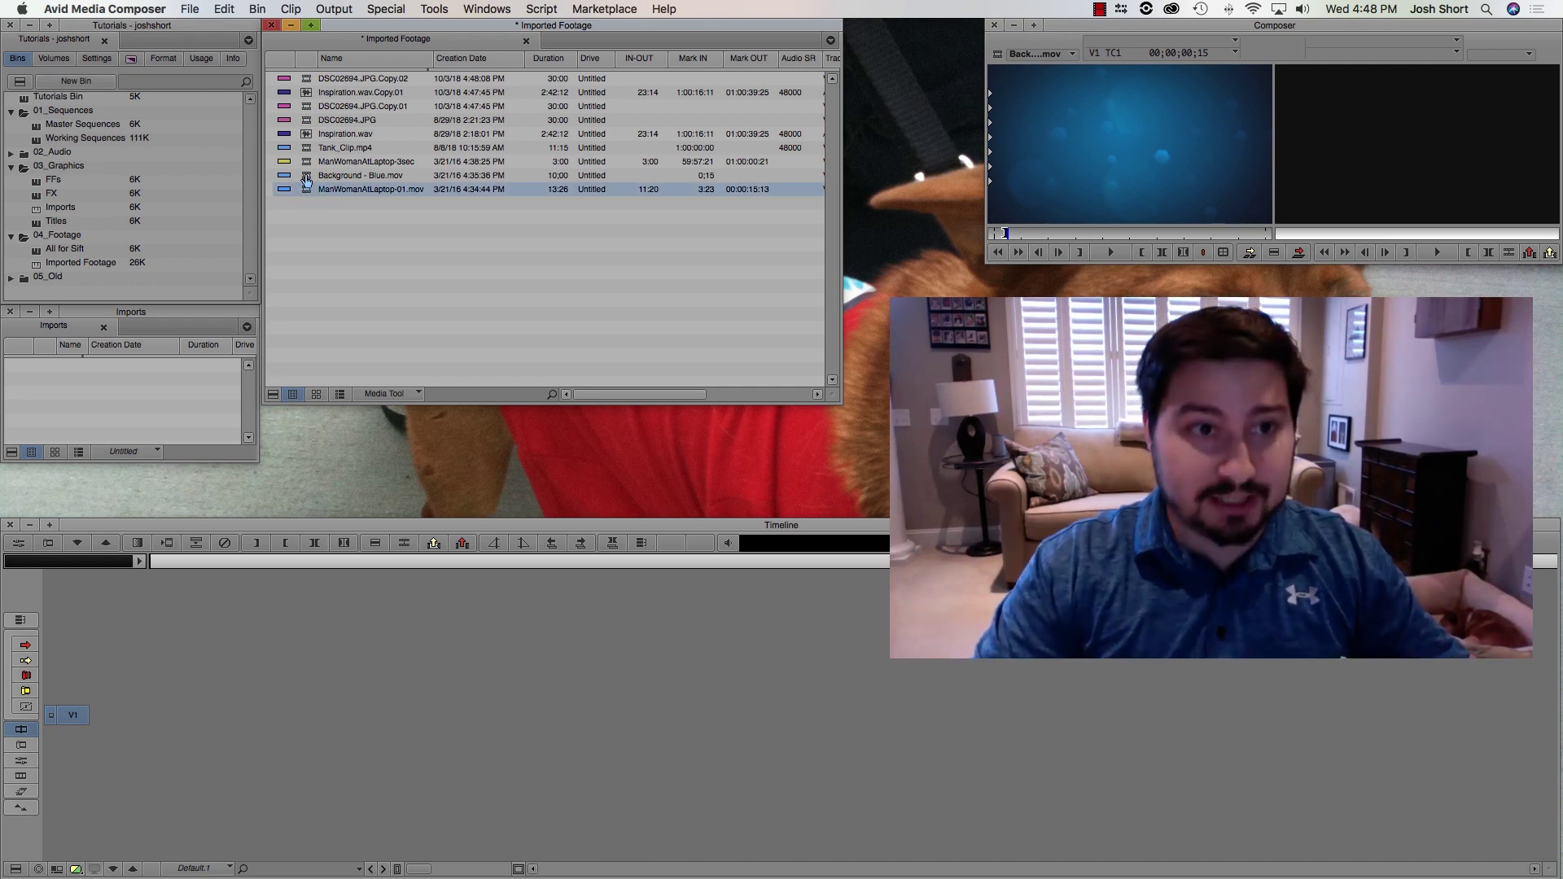
pyautogui.keyDown('shift'); pyautogui.click(307, 177); pyautogui.keyUp('shift')
pyautogui.keyDown('shift'); pyautogui.click(306, 151); pyautogui.keyUp('shift')
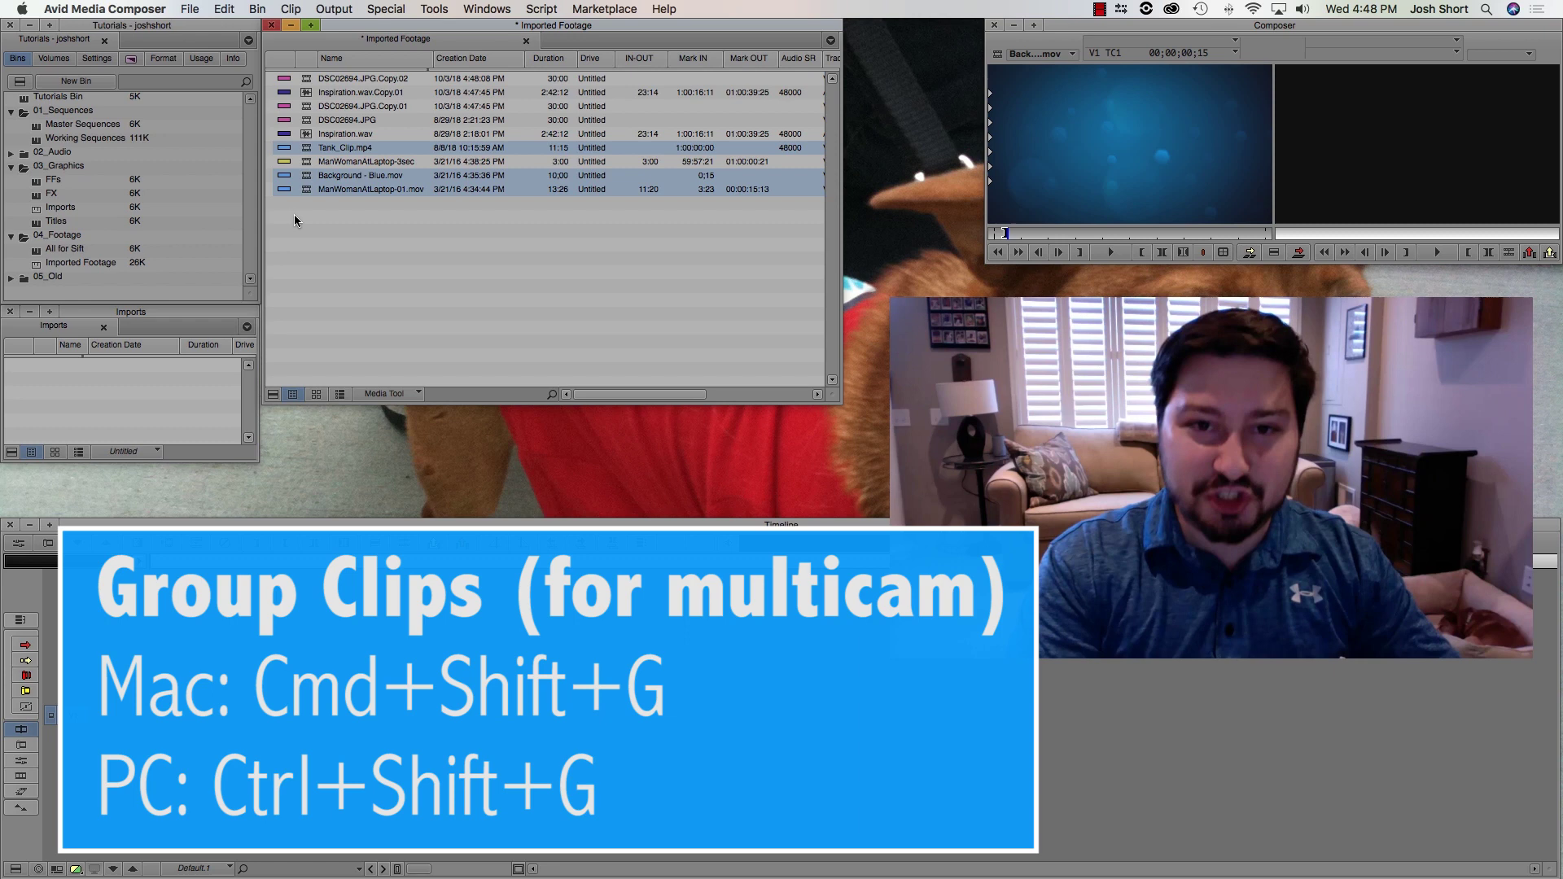
pyautogui.press('super+shift+g')
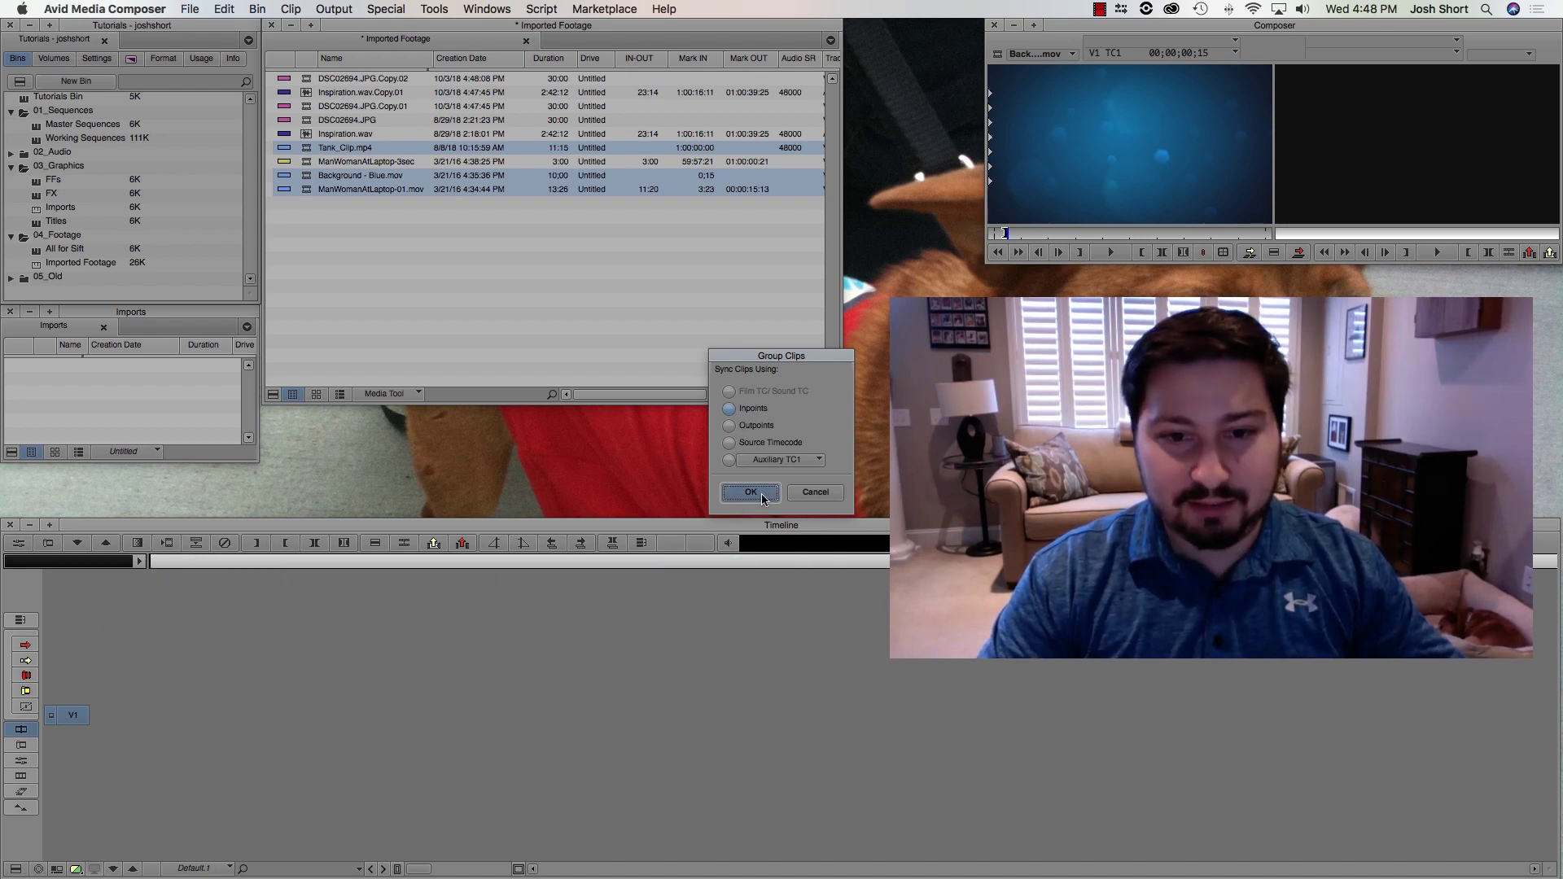
pyautogui.click(759, 494)
pyautogui.click(357, 254)
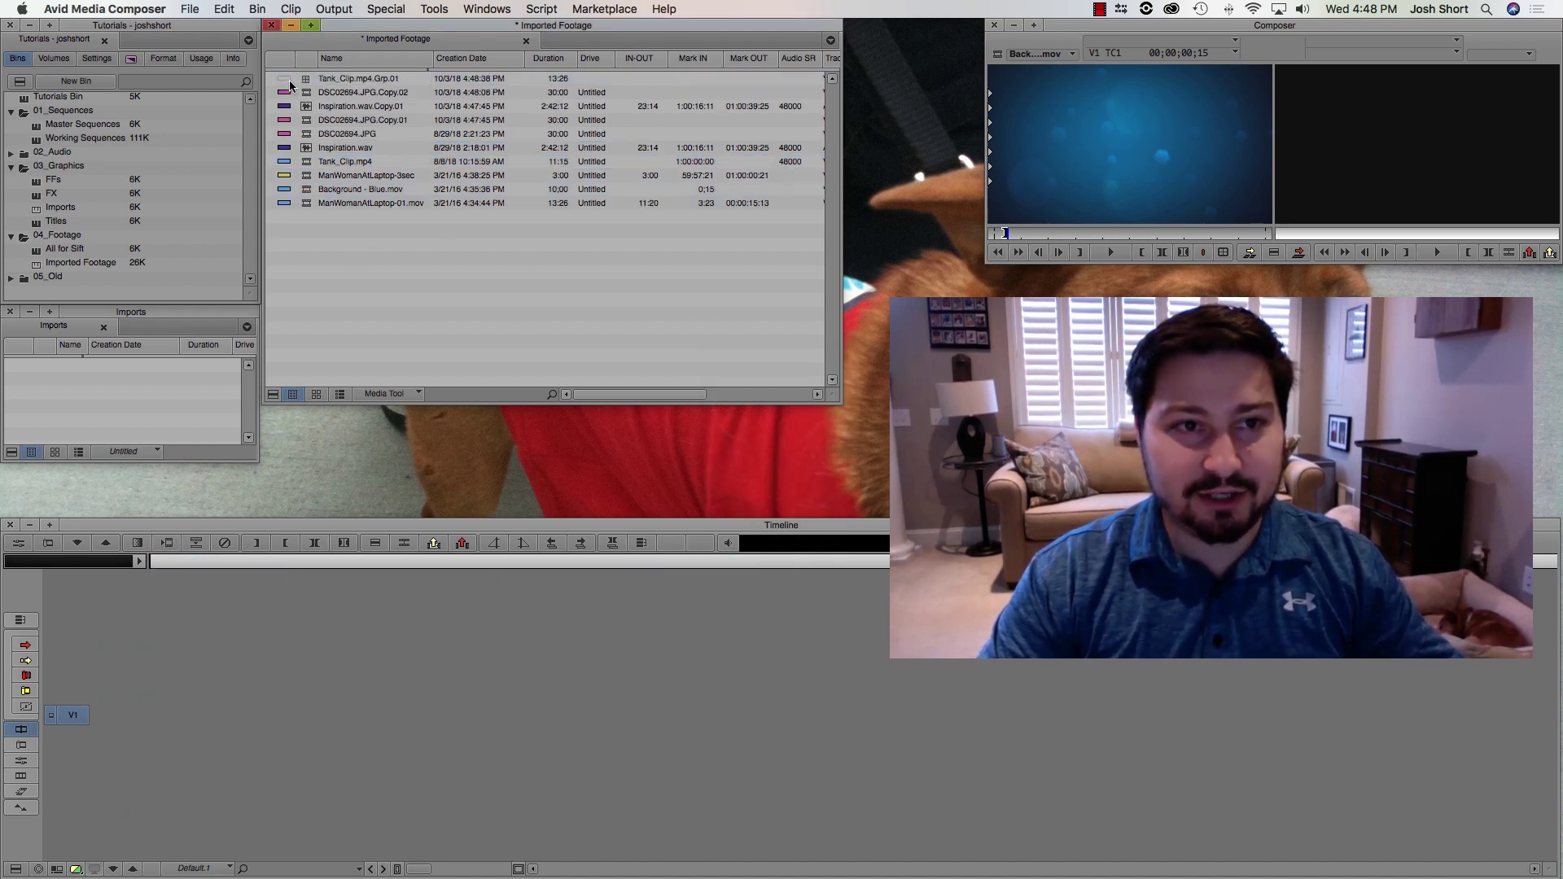
# Load Tank_Clip.mp4.Grp.01 into the source monitor, play it, and show it as a quad split.
pyautogui.doubleClick(305, 81)
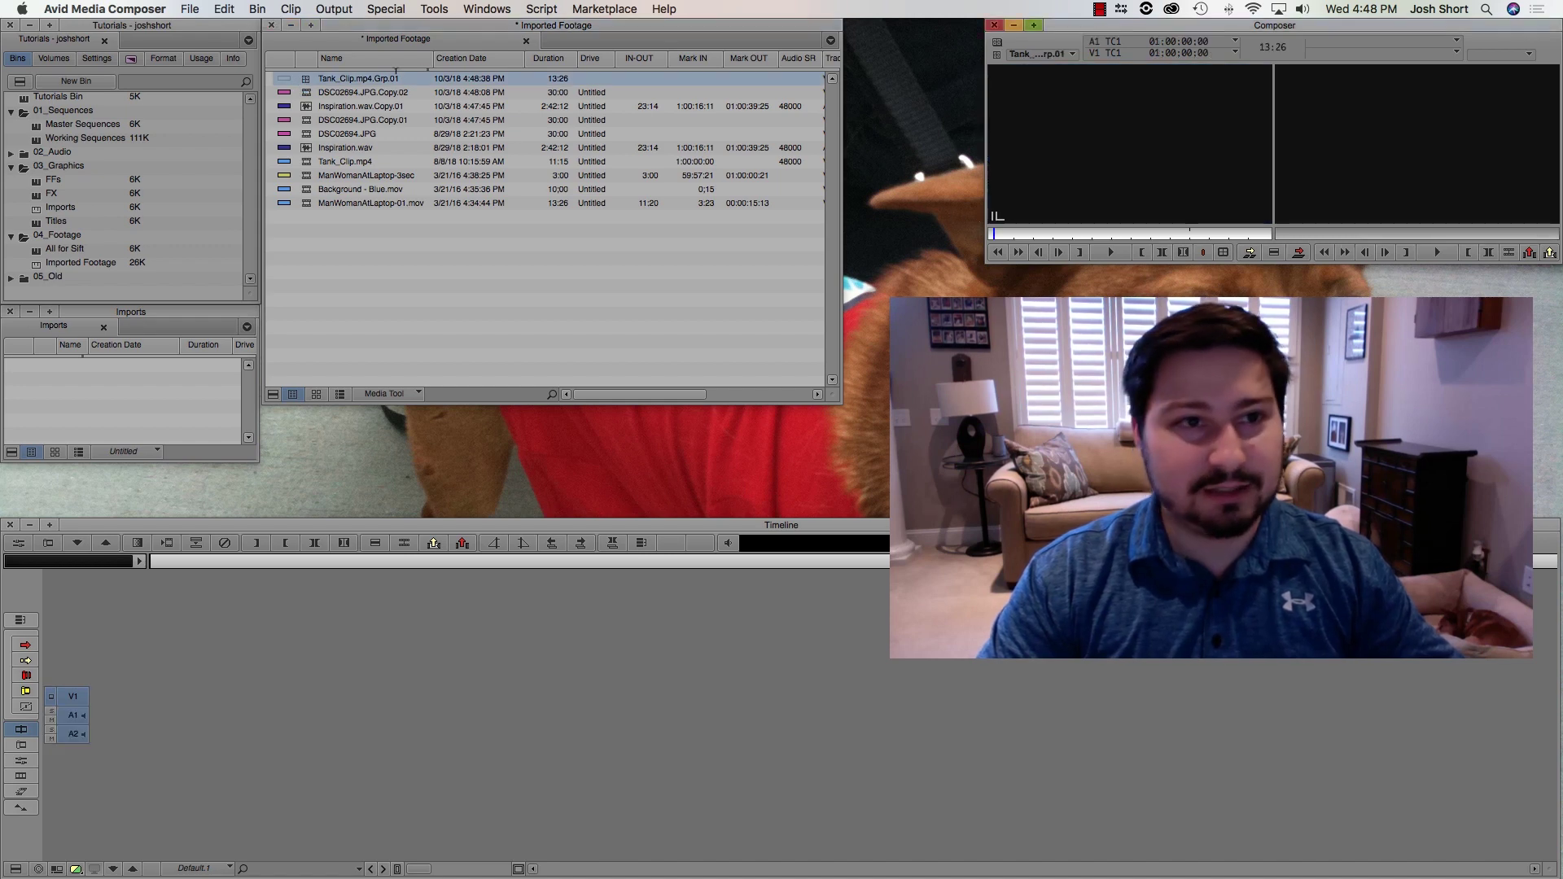
pyautogui.press('space')
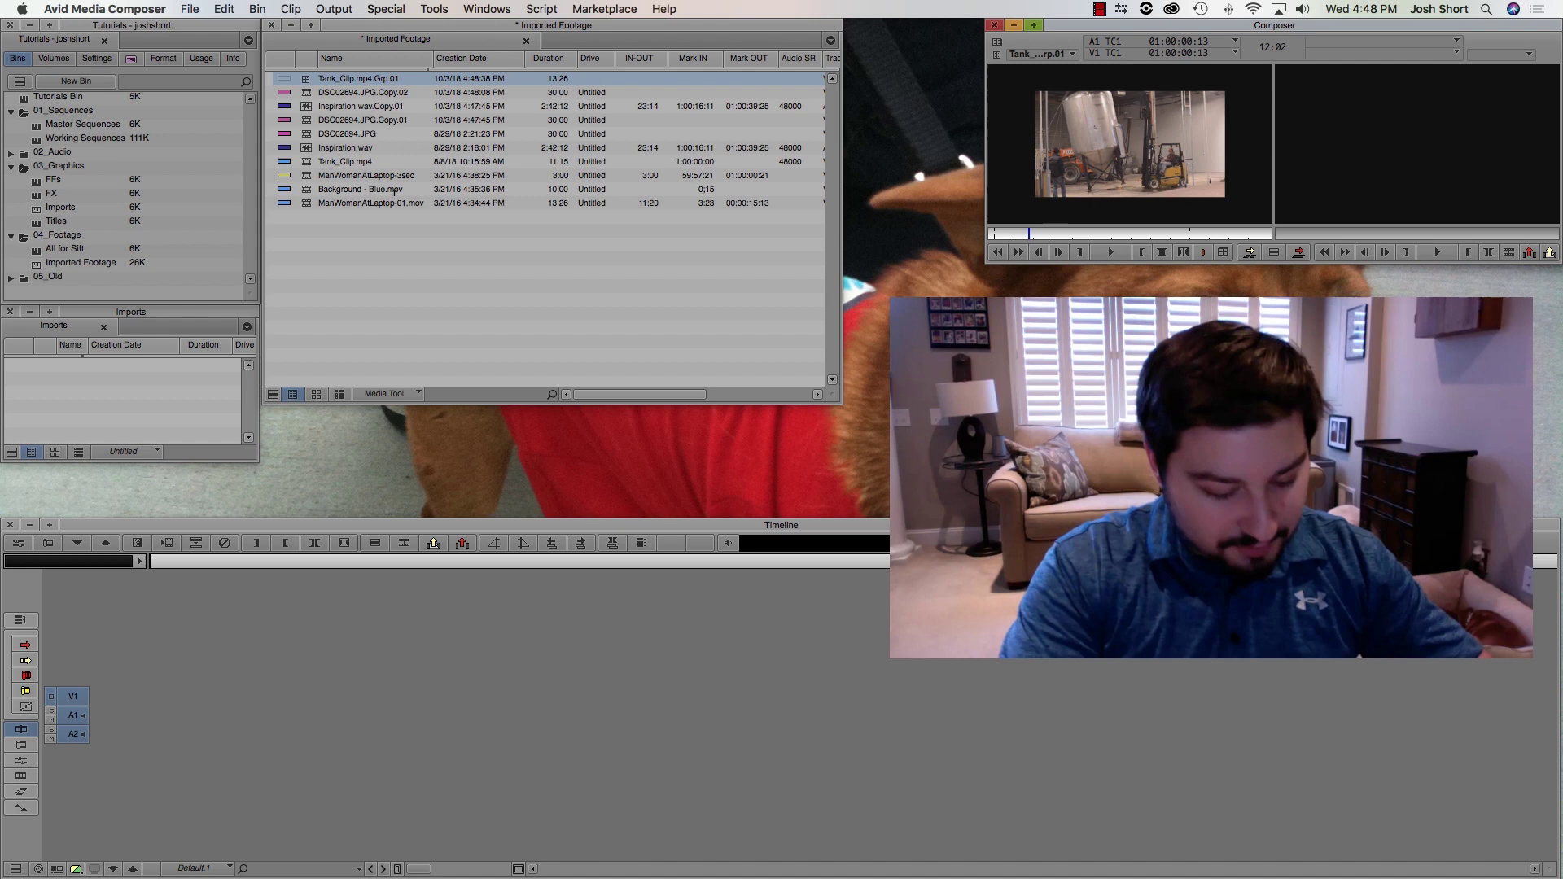
pyautogui.press('super+3')
pyautogui.click(234, 132)
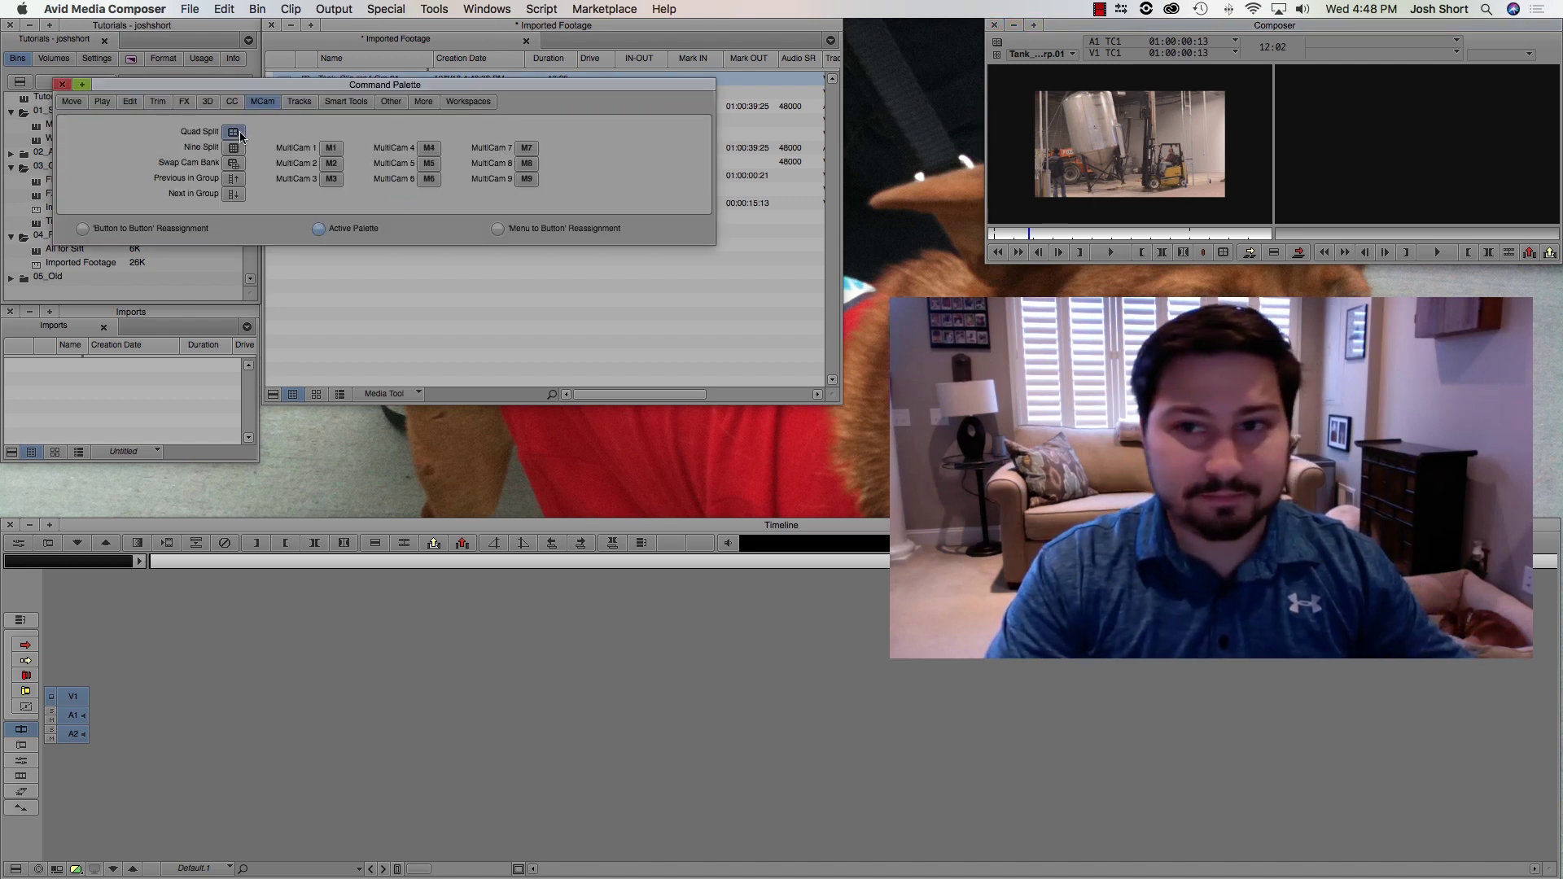
pyautogui.click(62, 84)
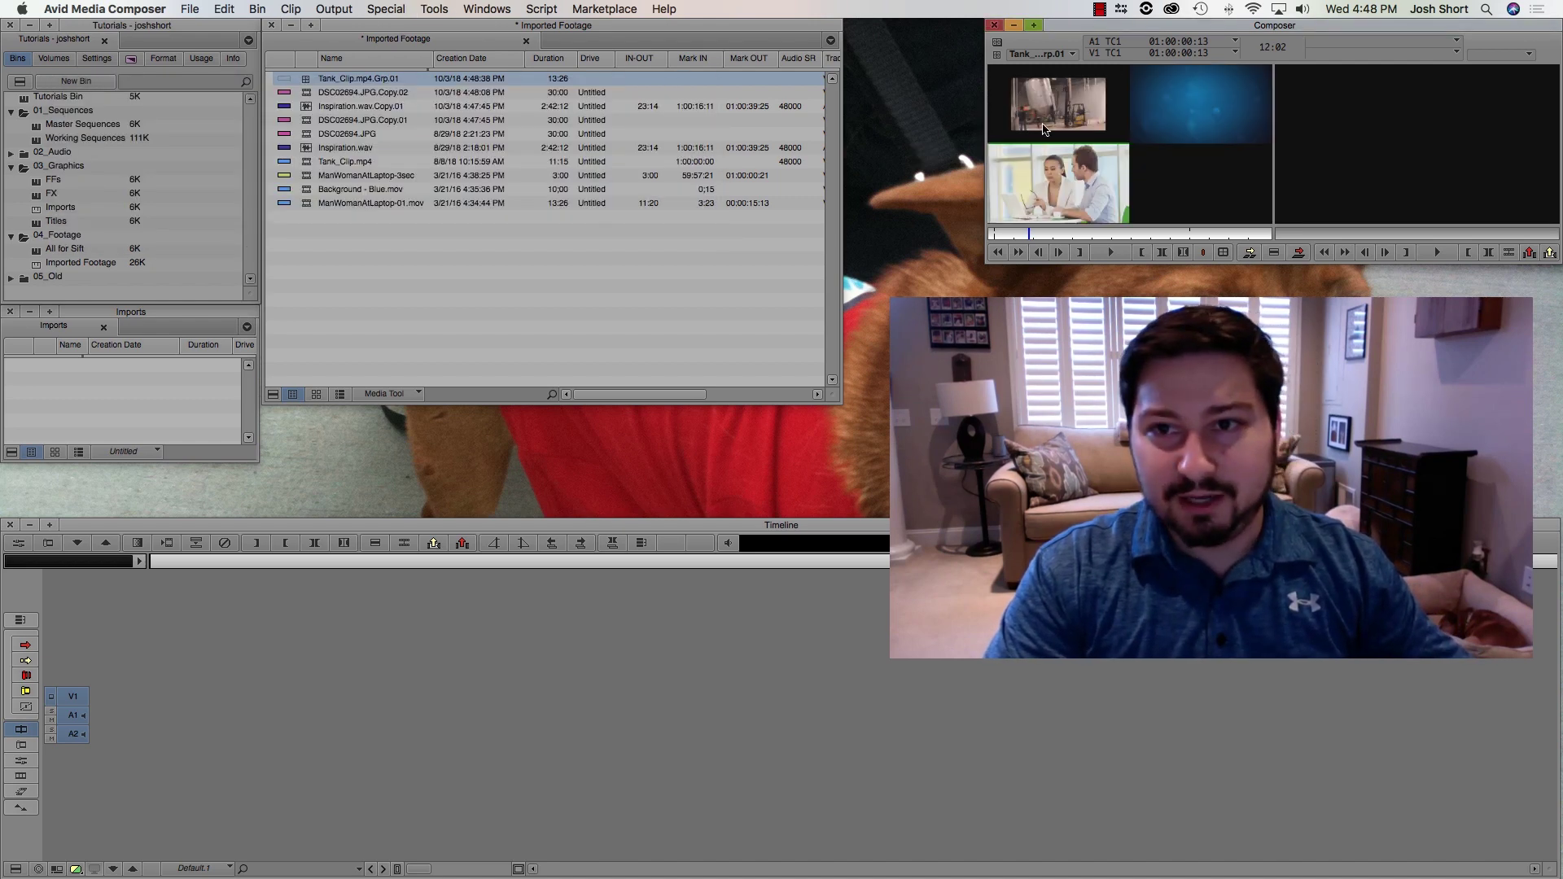
pyautogui.click(459, 266)
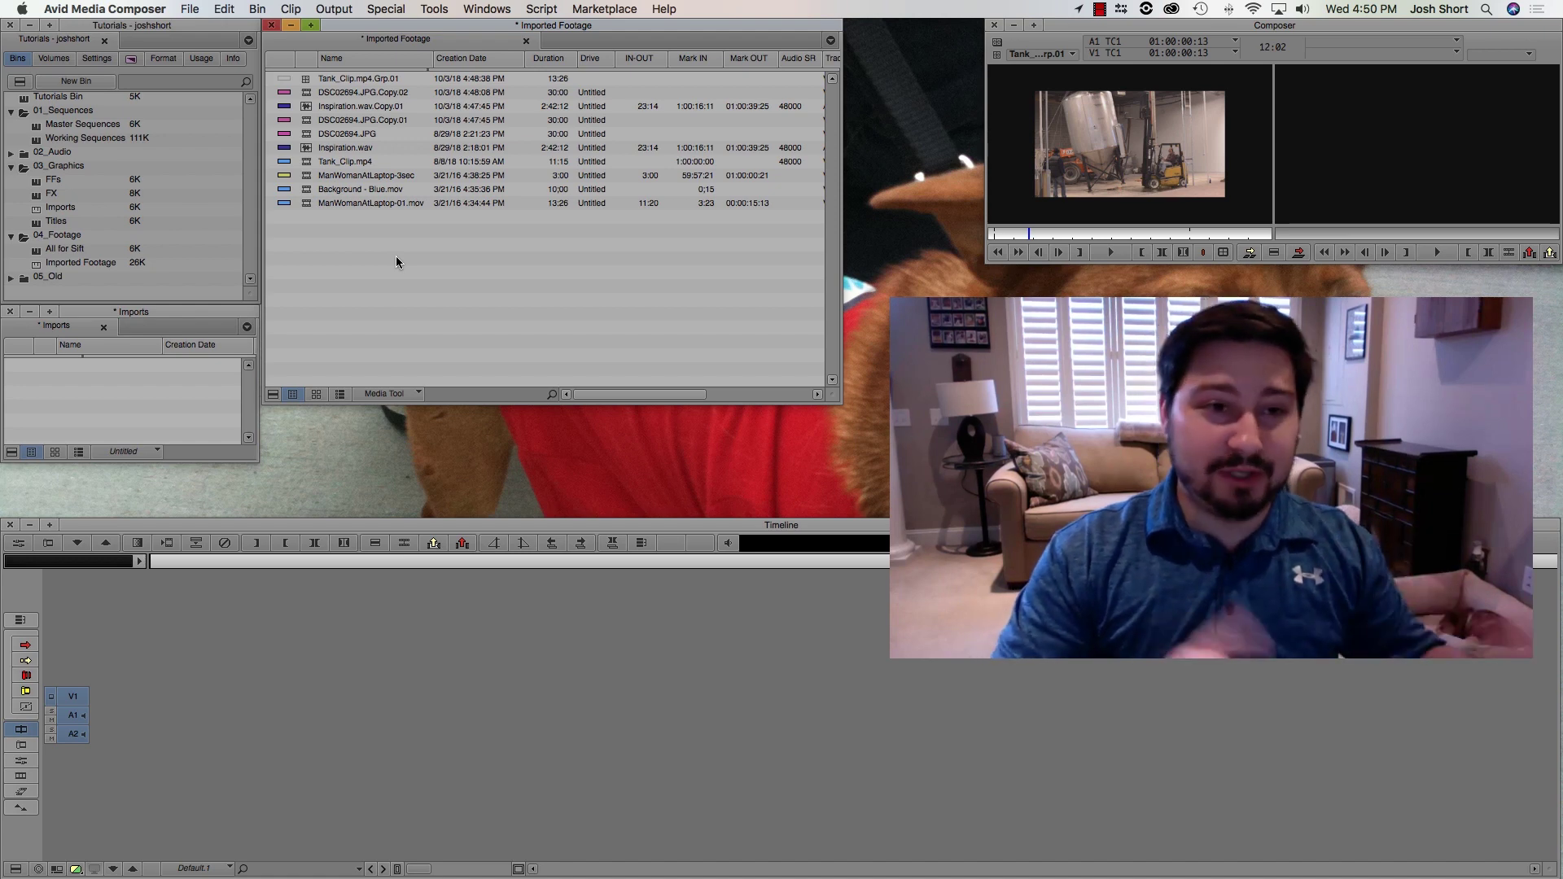
# Copy ManWomanAtLaptop-3sec into the Imports bin.
pyautogui.click(309, 177)
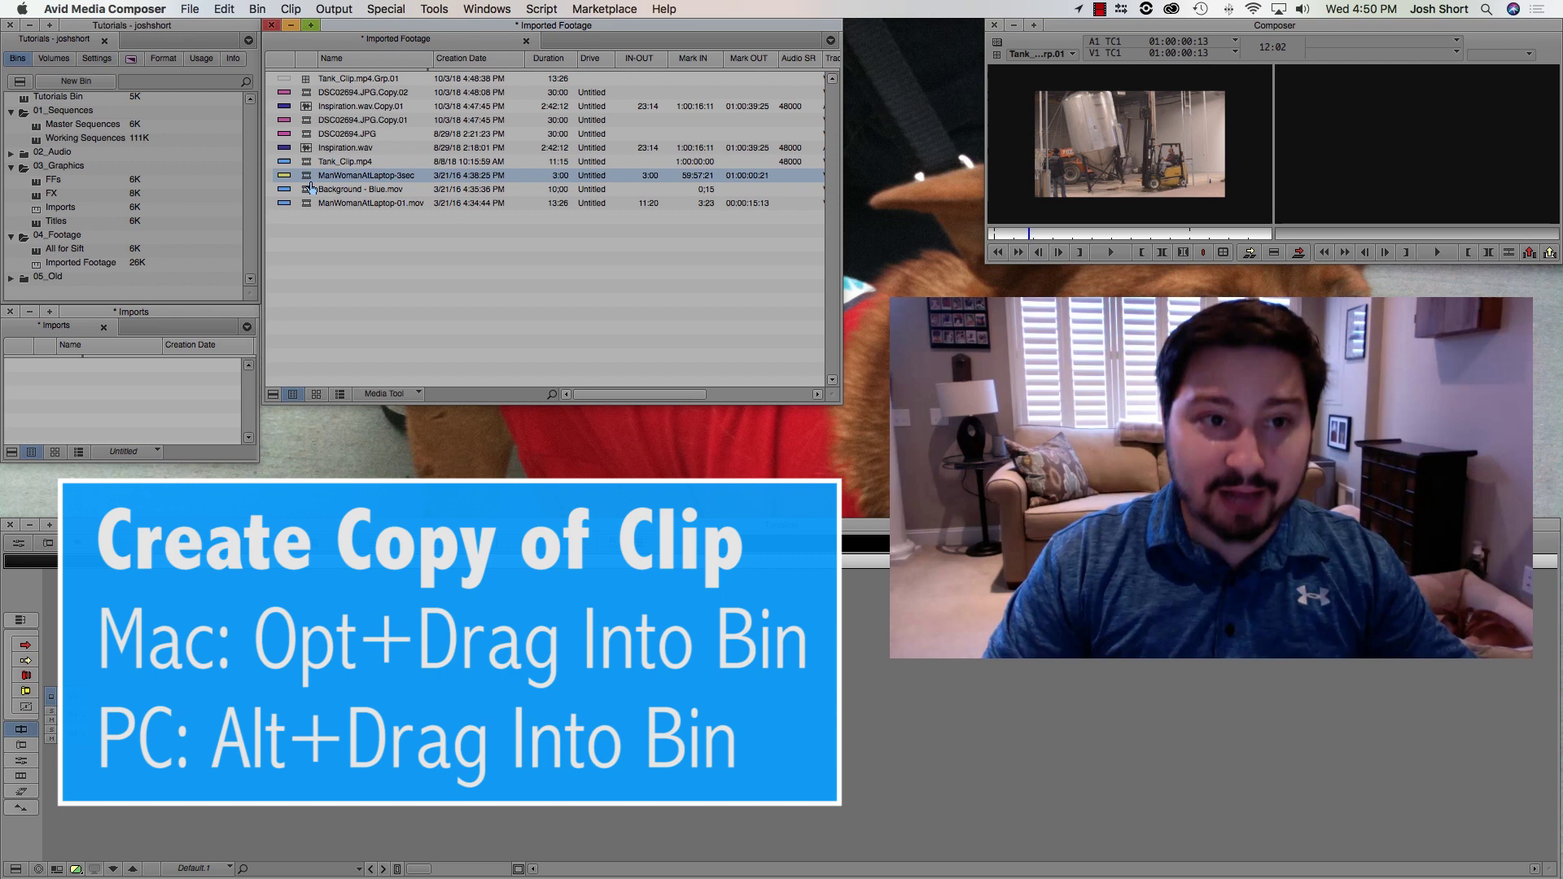
pyautogui.moveTo(307, 183); pyautogui.dragTo(85, 394)
pyautogui.click(87, 396)
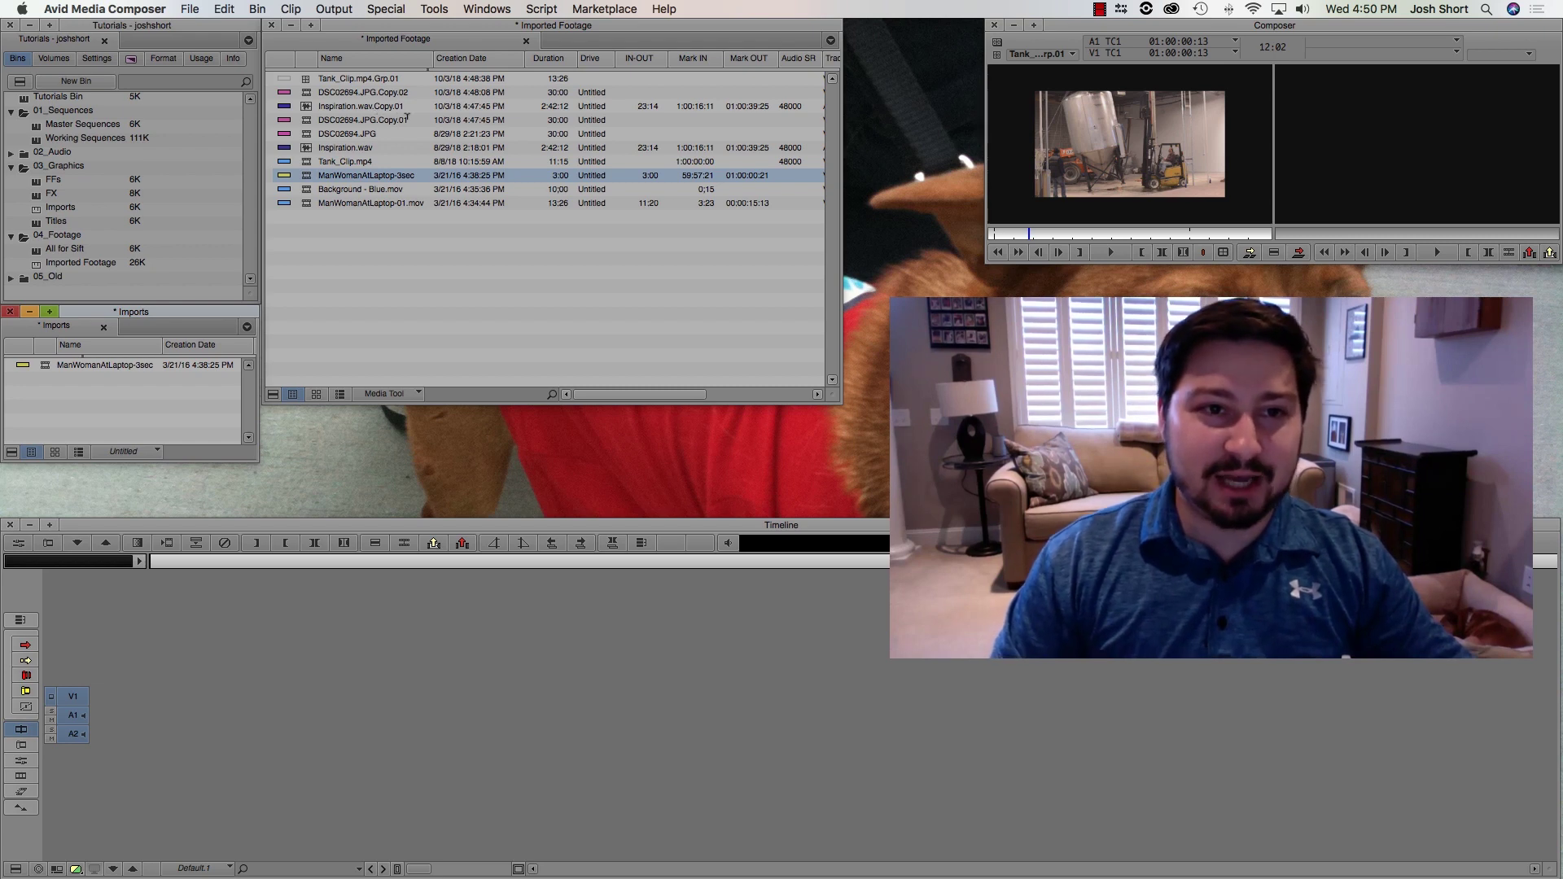
# Copy Background - Blue.mov into the Imports bin as well.
pyautogui.click(307, 133)
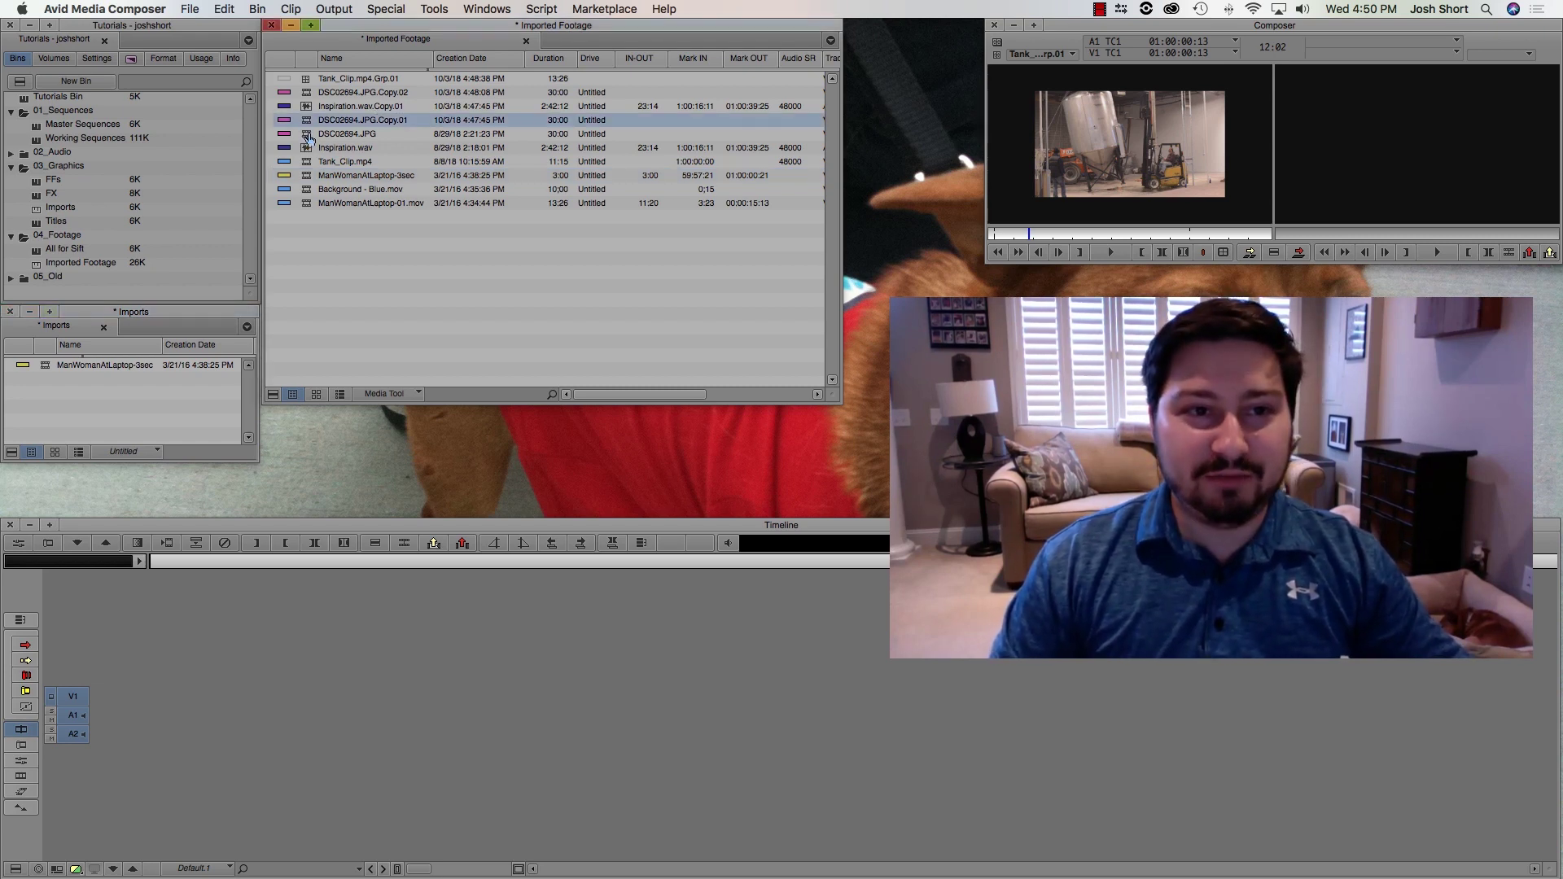
pyautogui.press('Up')
pyautogui.press('Down')
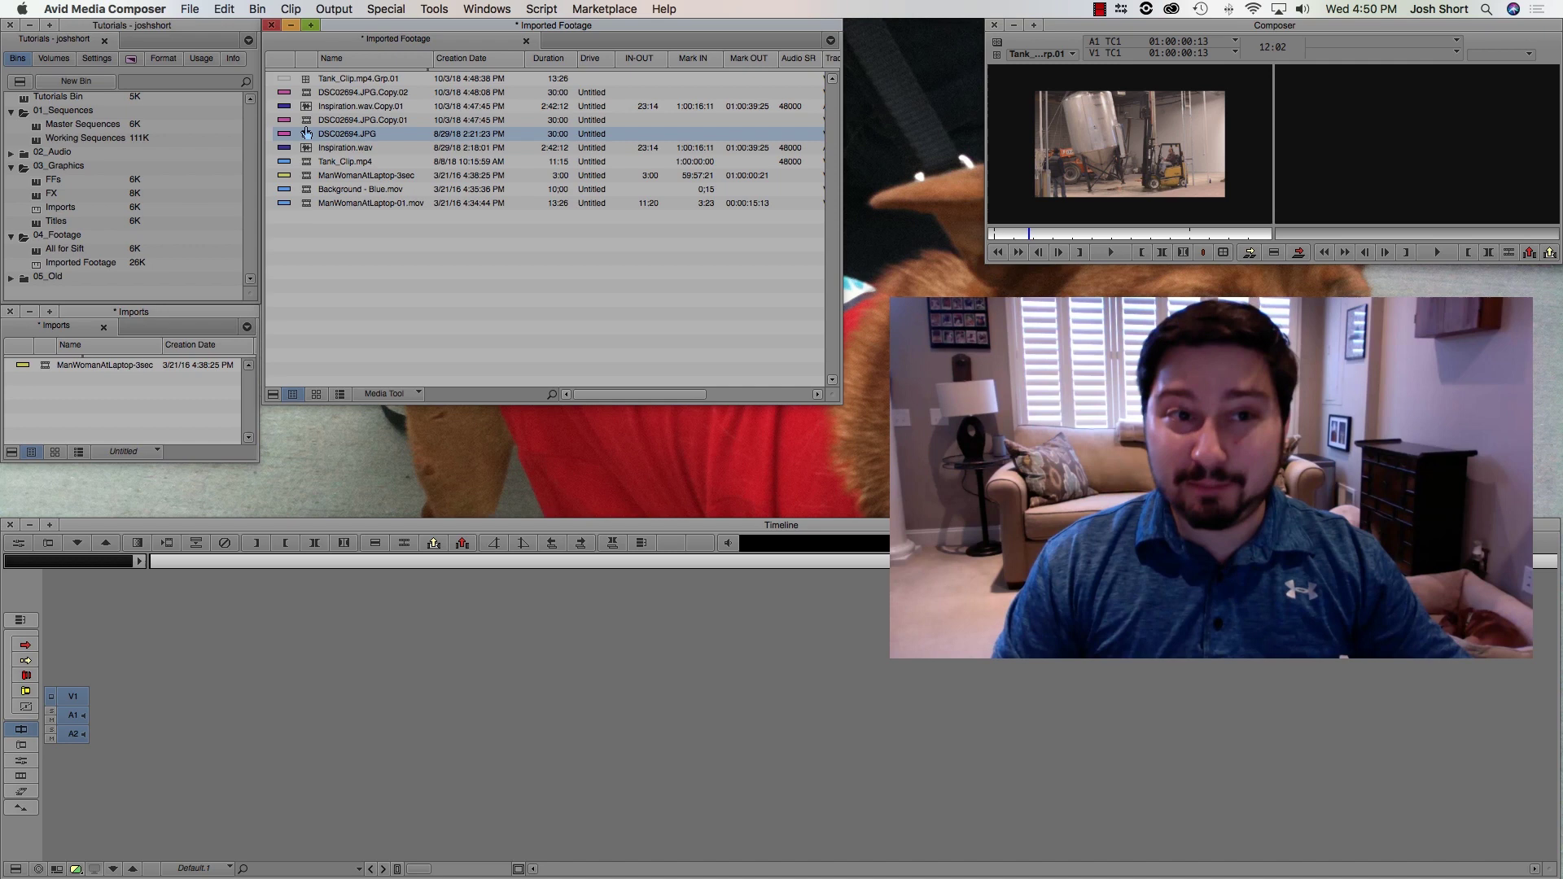
pyautogui.press('Up')
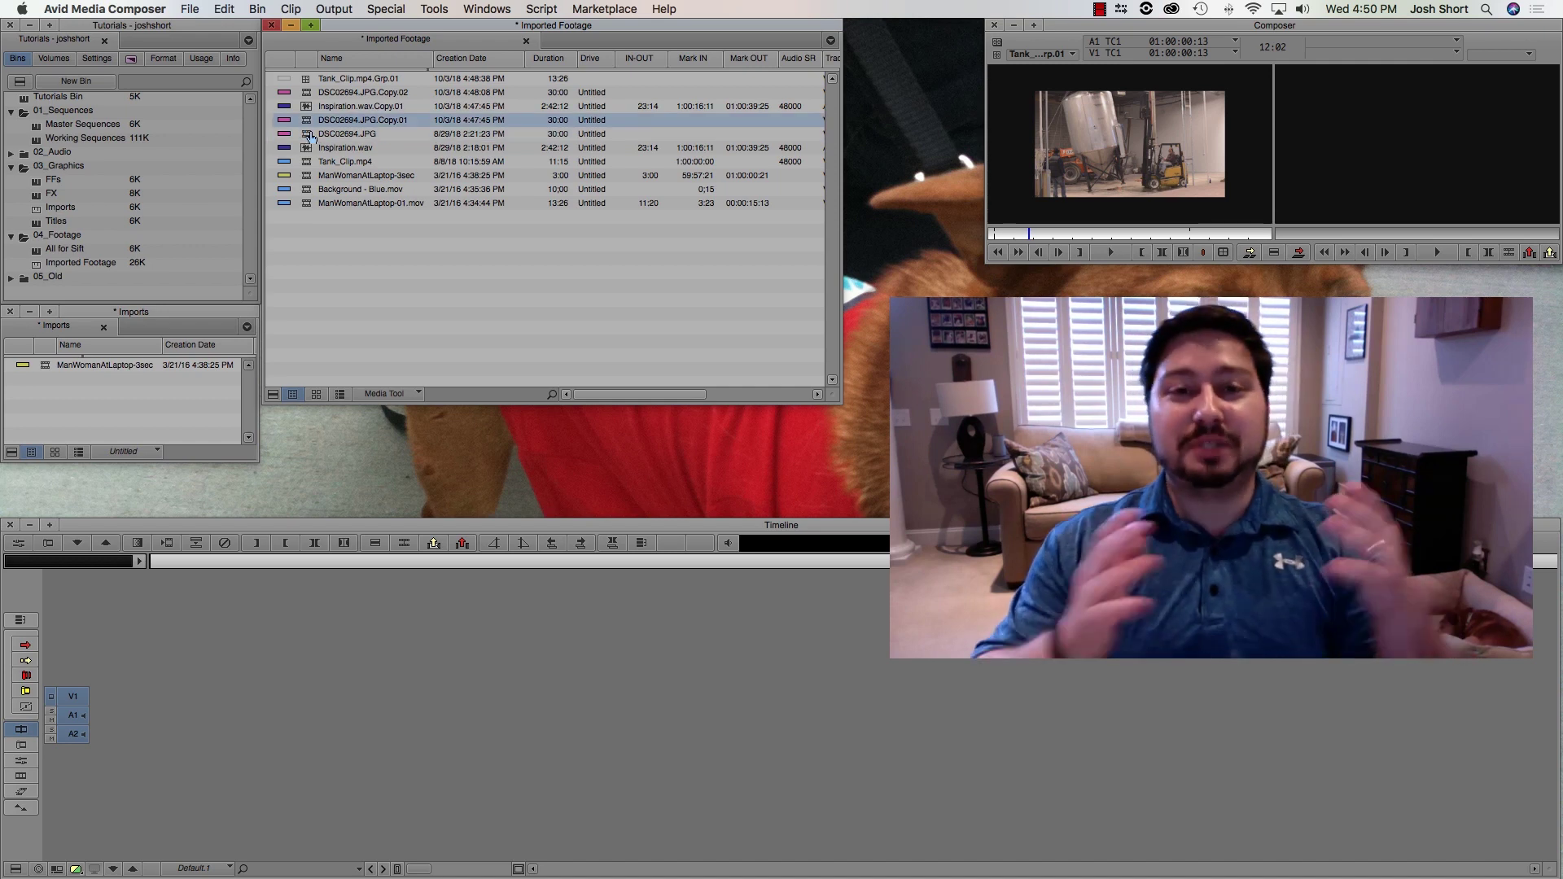
pyautogui.click(309, 176)
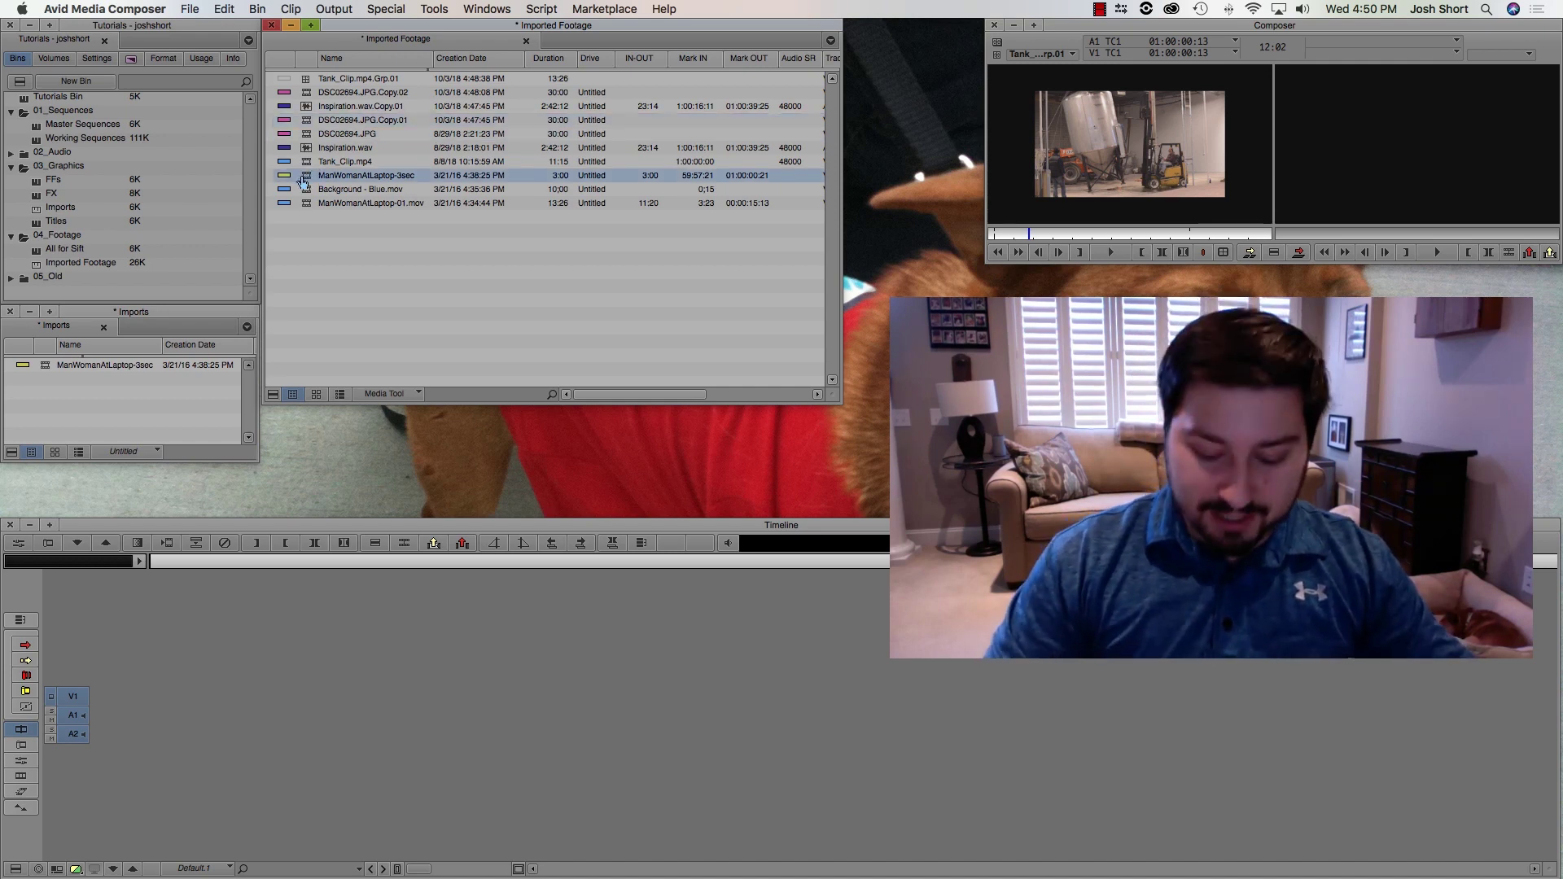
pyautogui.click(300, 189)
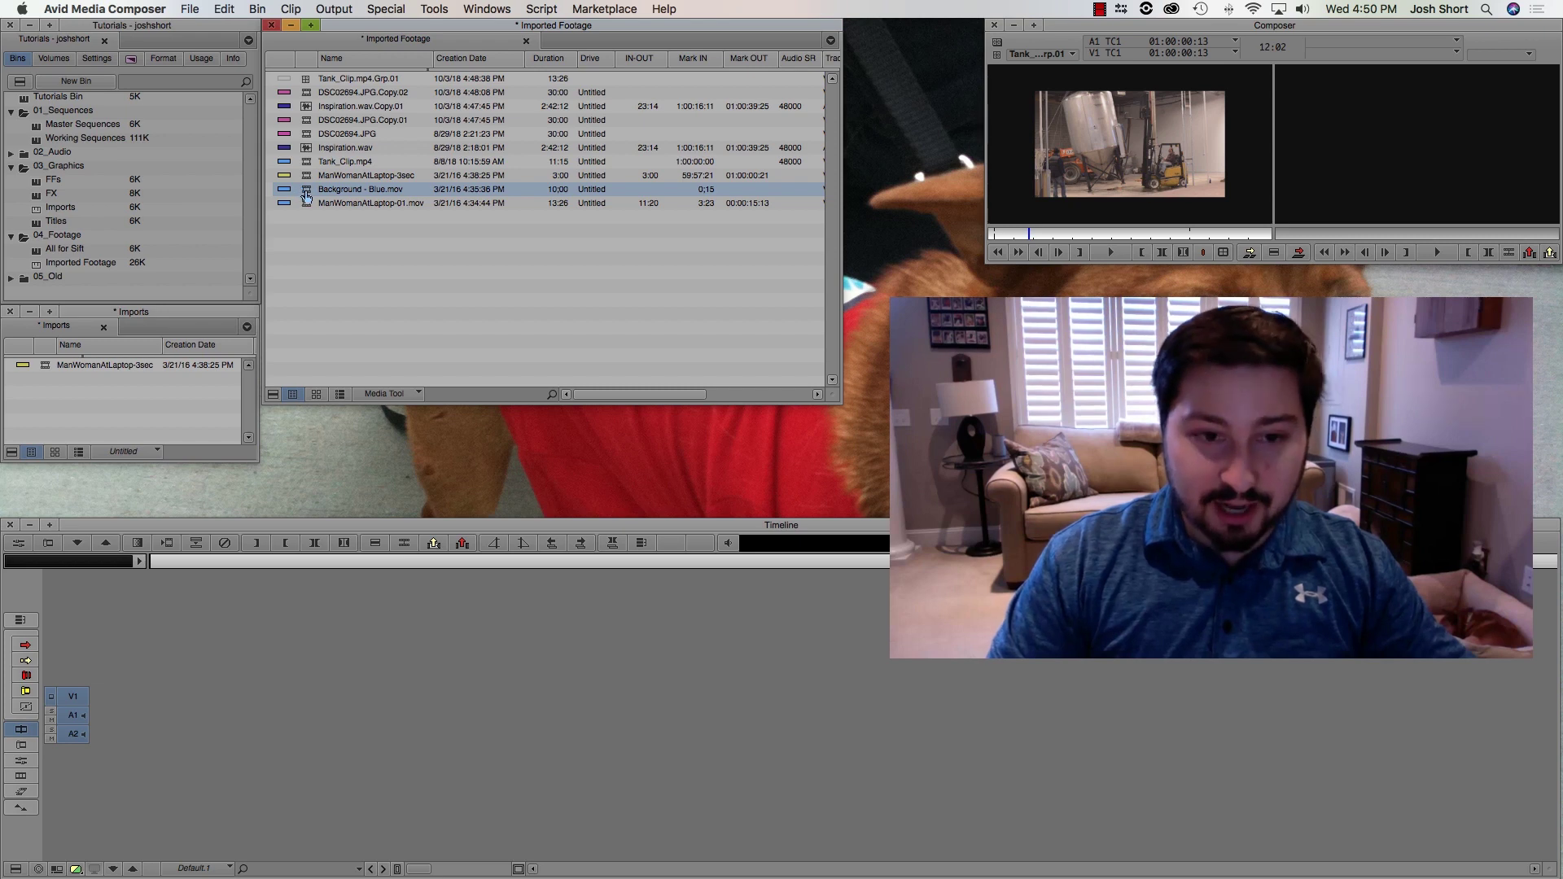
pyautogui.moveTo(310, 194); pyautogui.dragTo(95, 391)
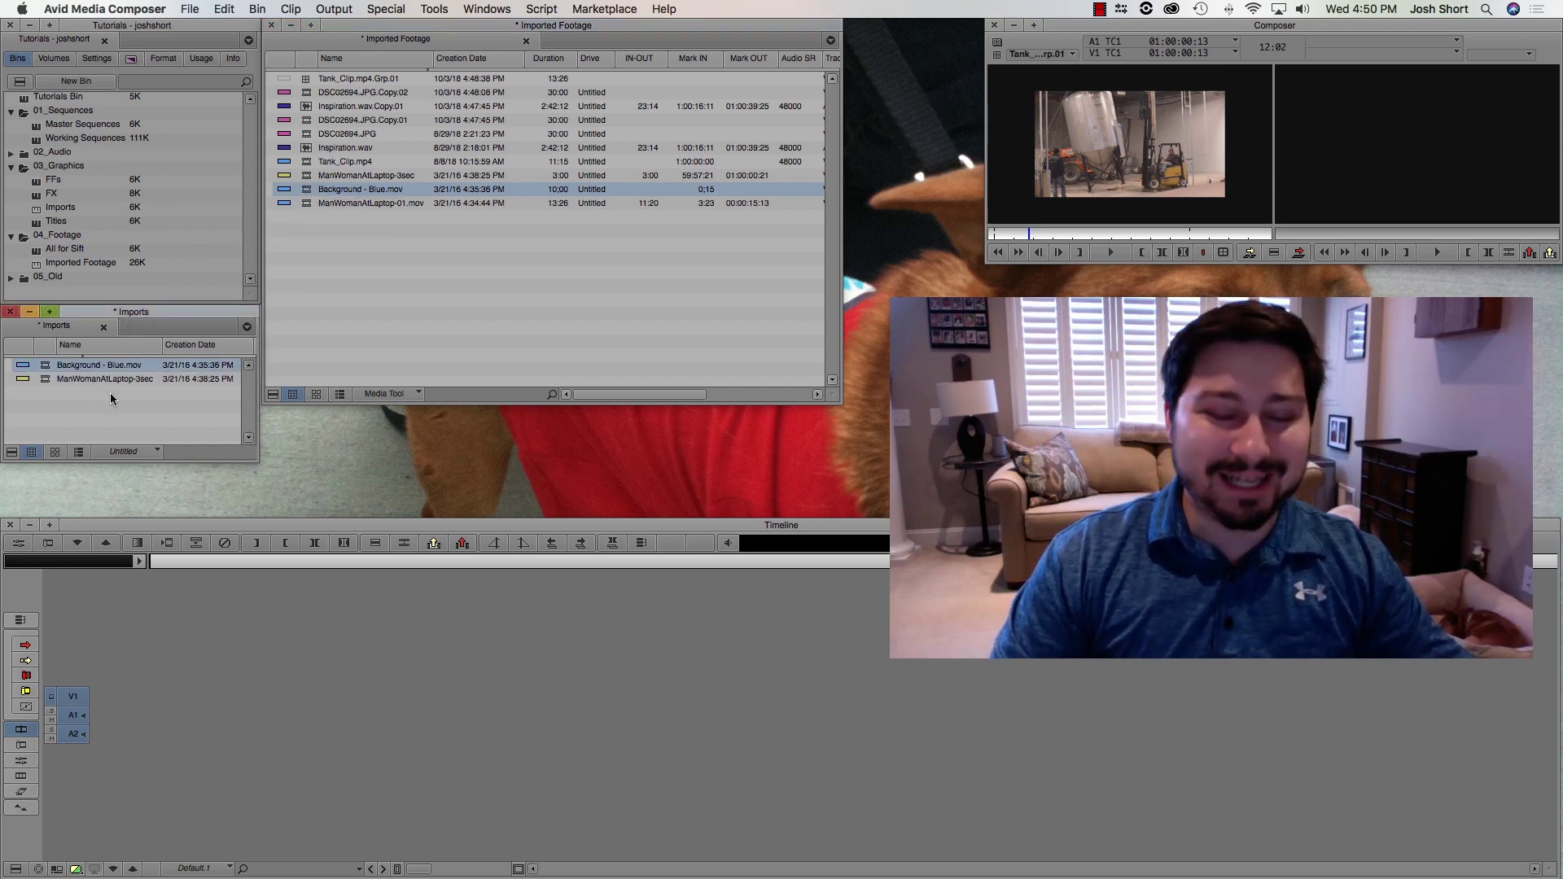
pyautogui.click(107, 412)
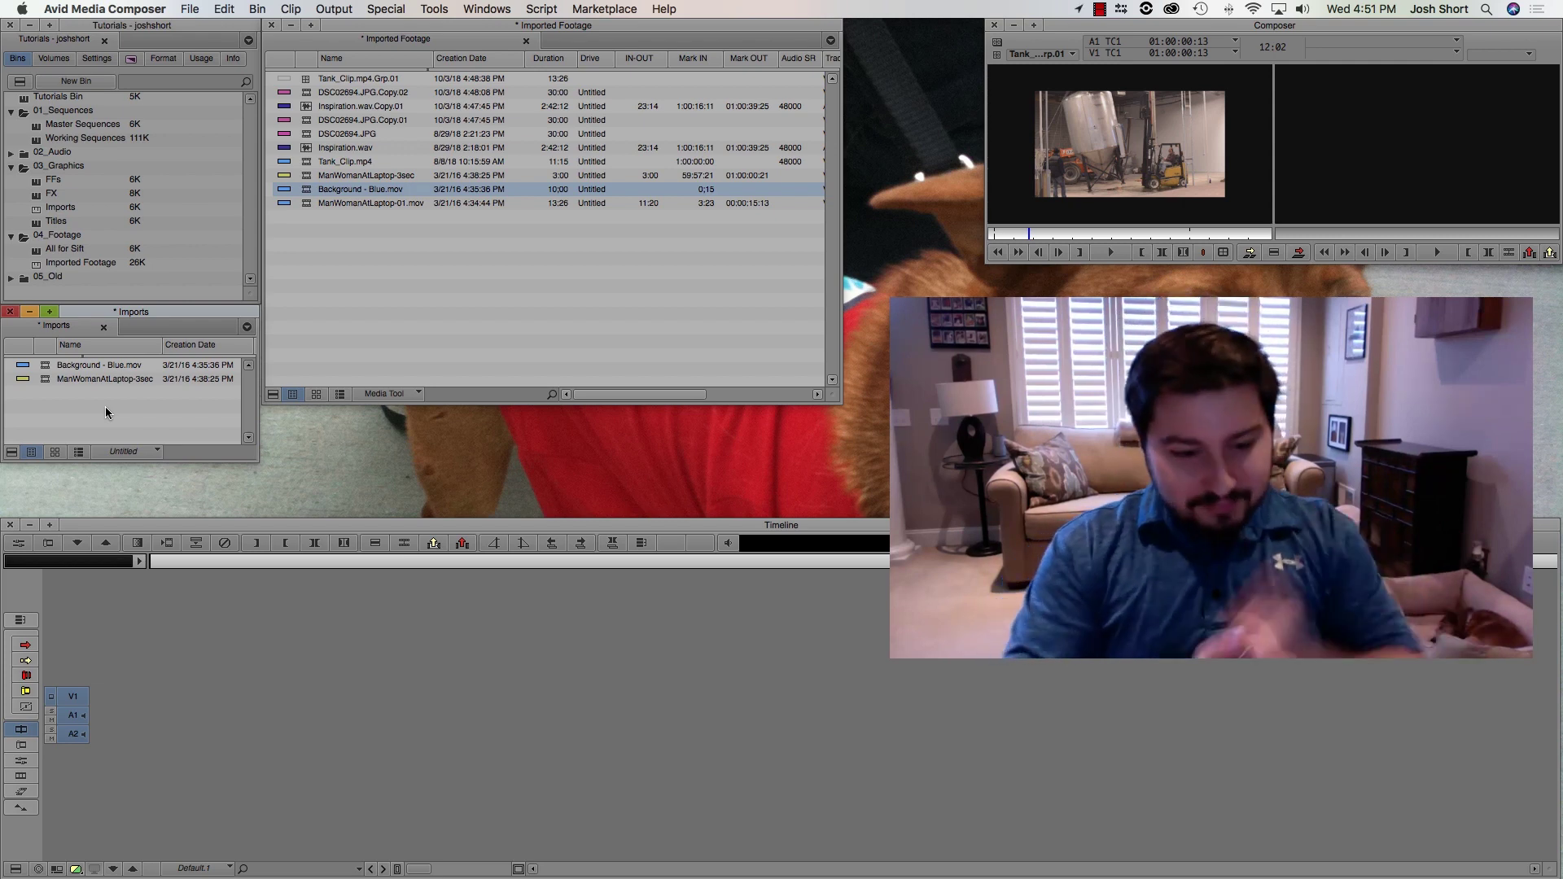
# Sort the bin by Duration shortest-first (Cmd+E), then longest-first (Cmd+Alt+E), then undo the sort.
pyautogui.click(337, 256)
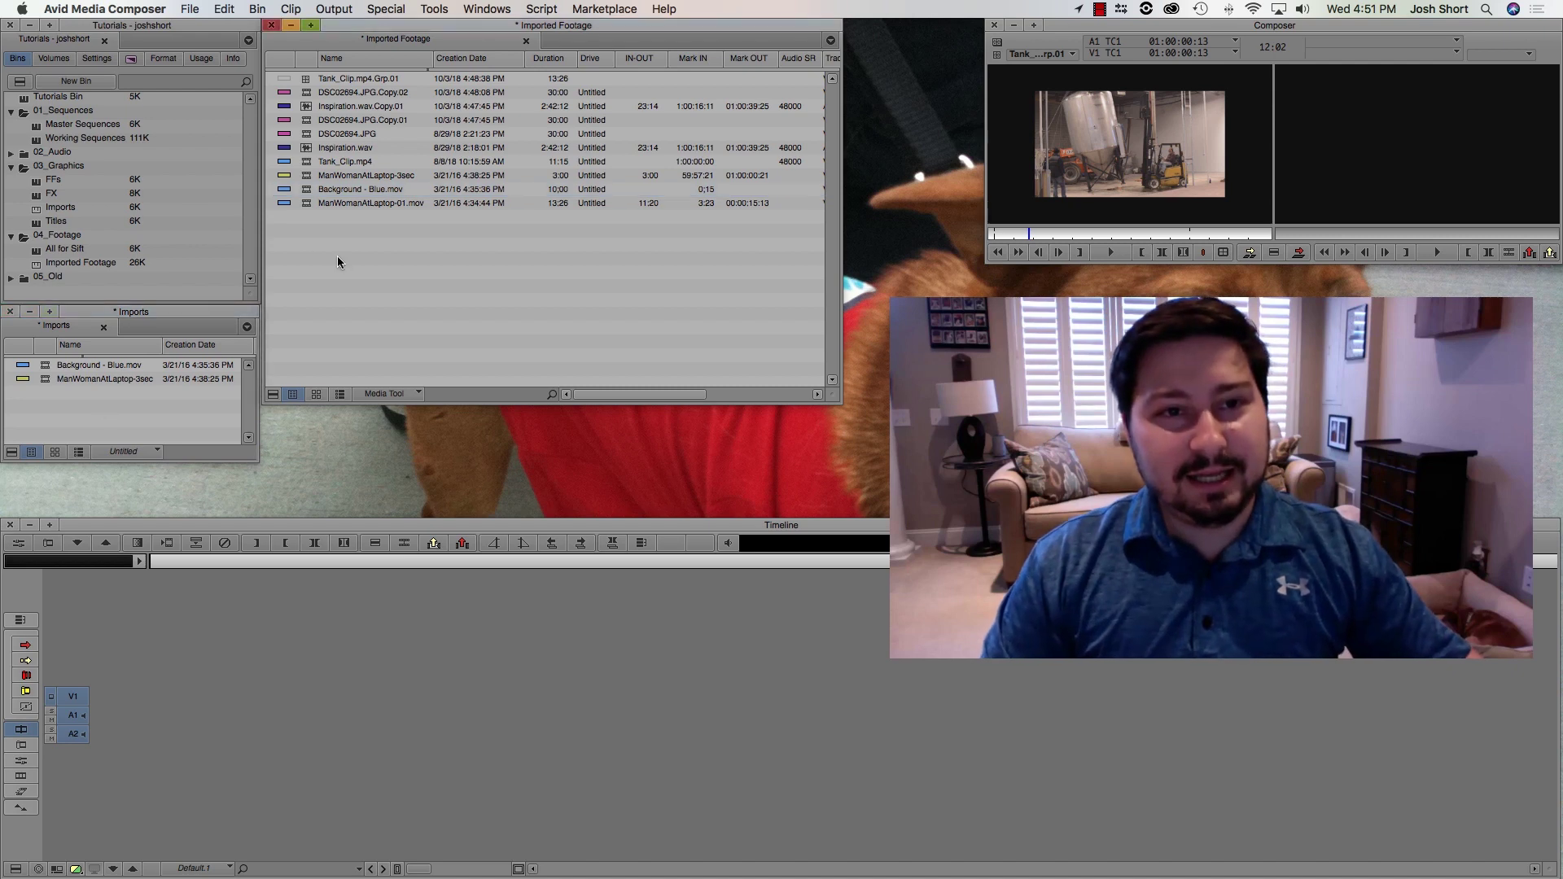
pyautogui.click(557, 63)
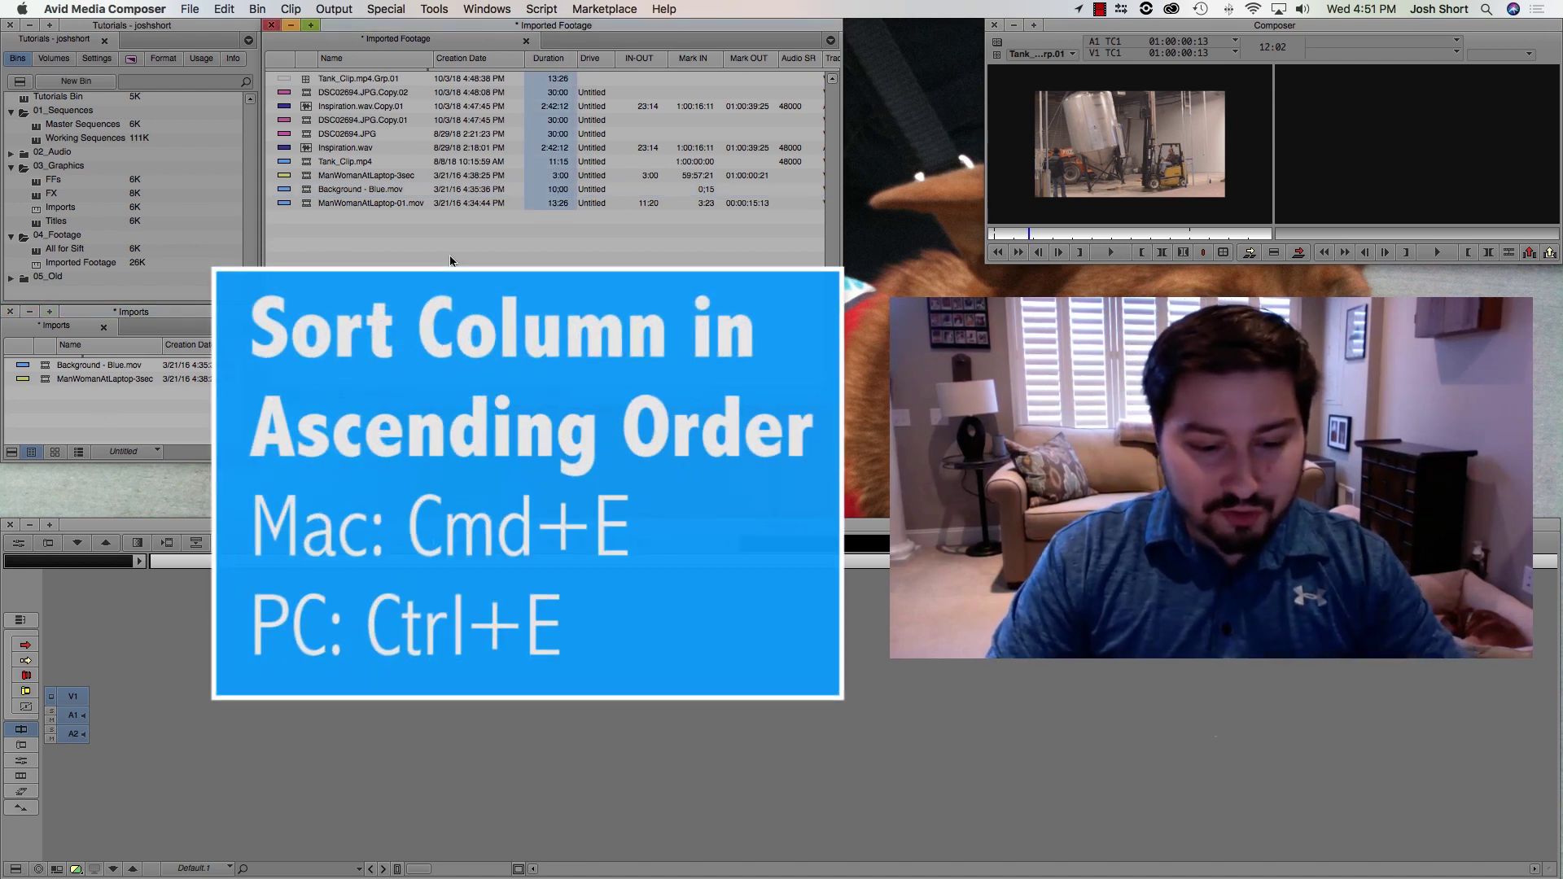
pyautogui.press('super+e')
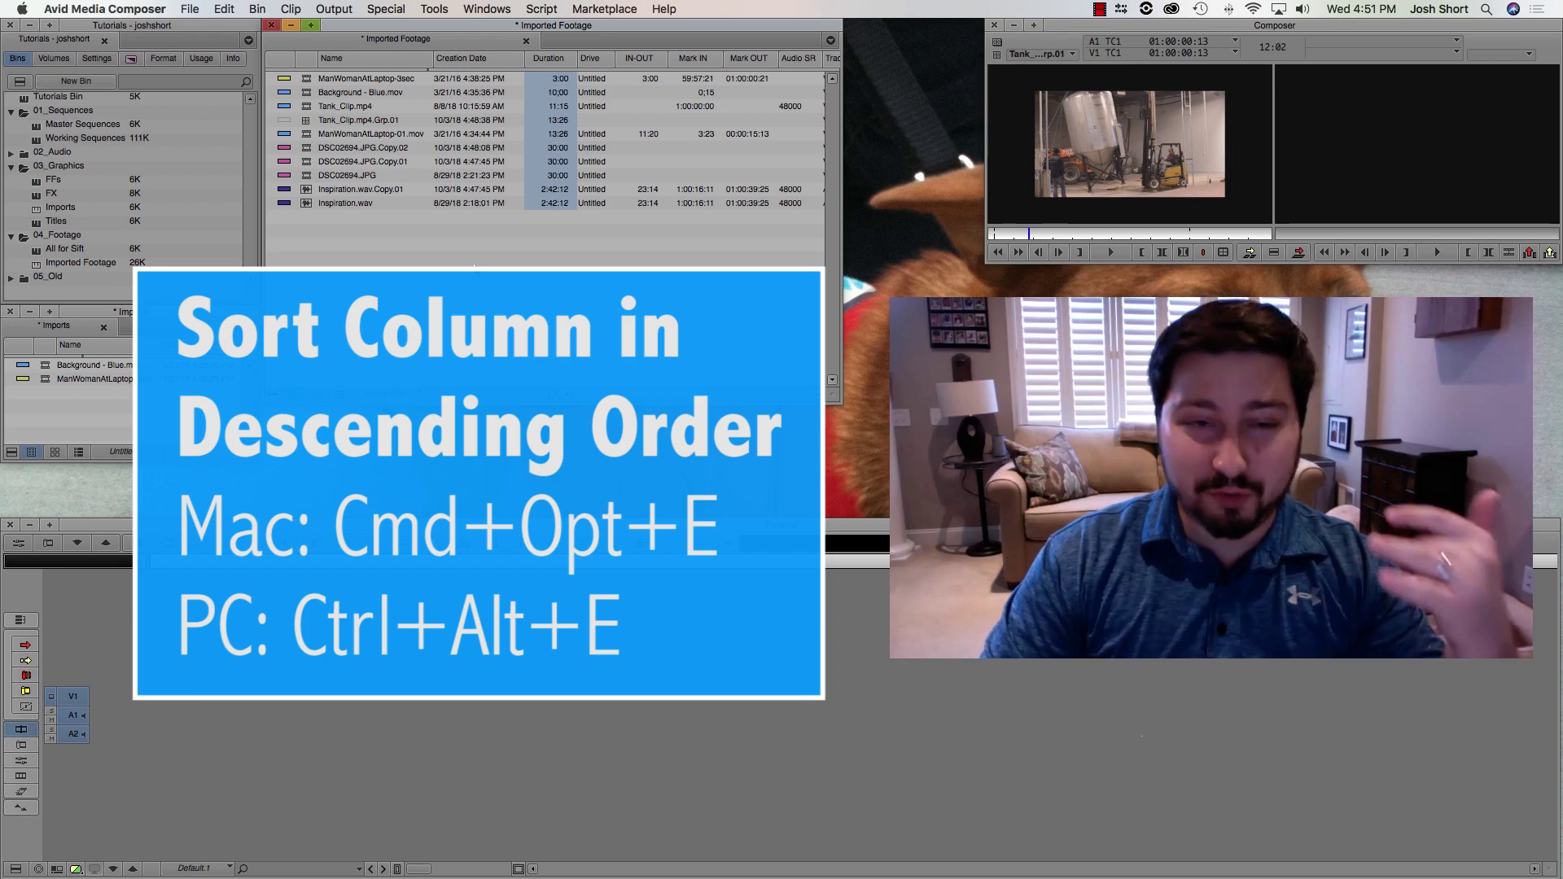
pyautogui.press('super+alt+e')
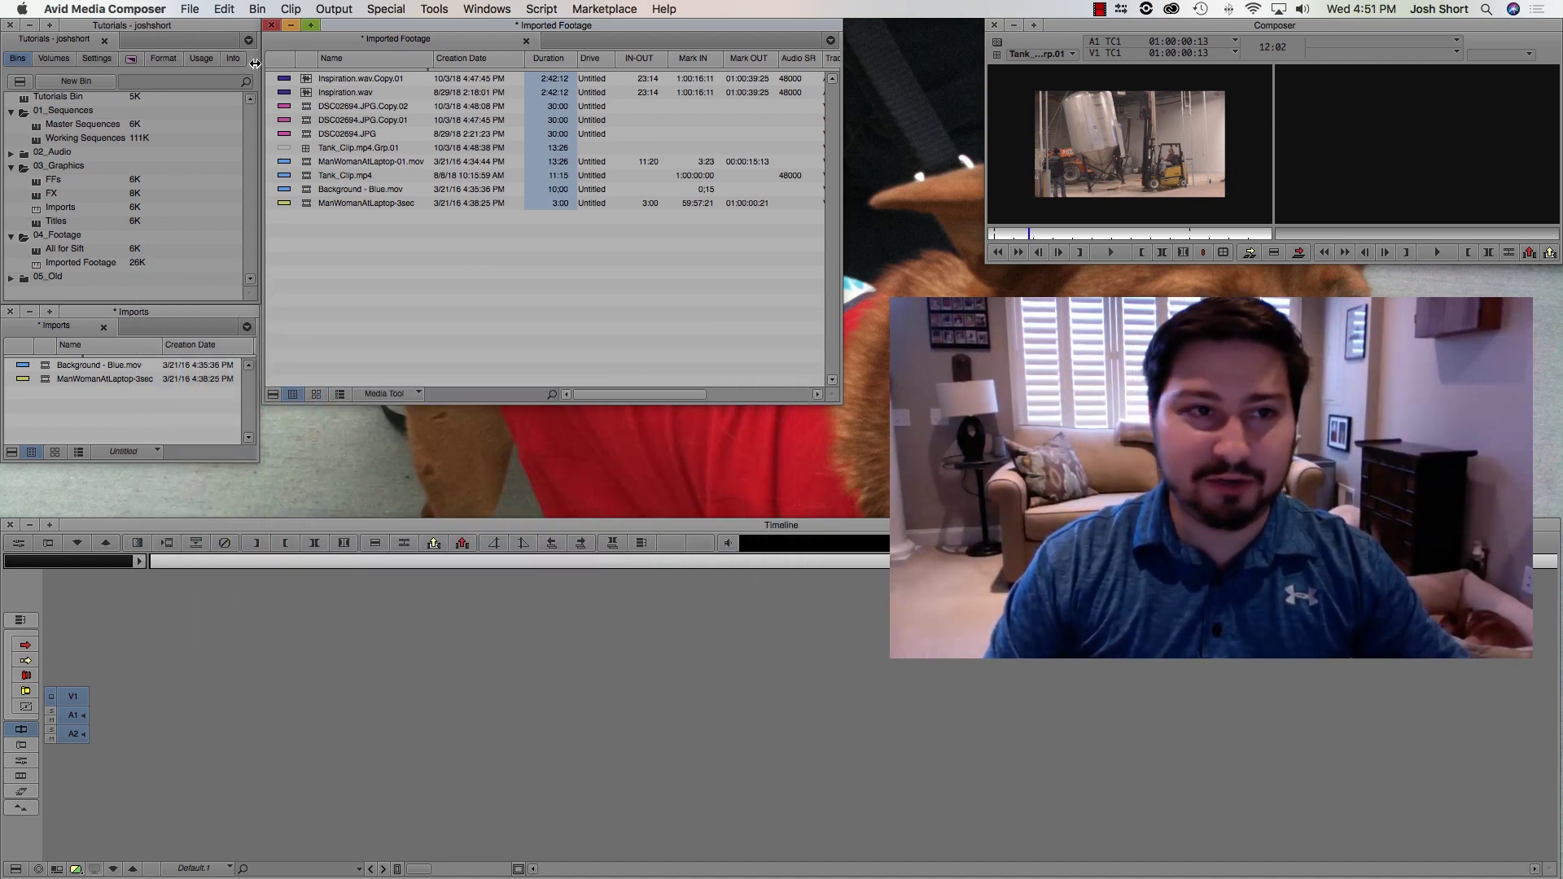
pyautogui.click(329, 231)
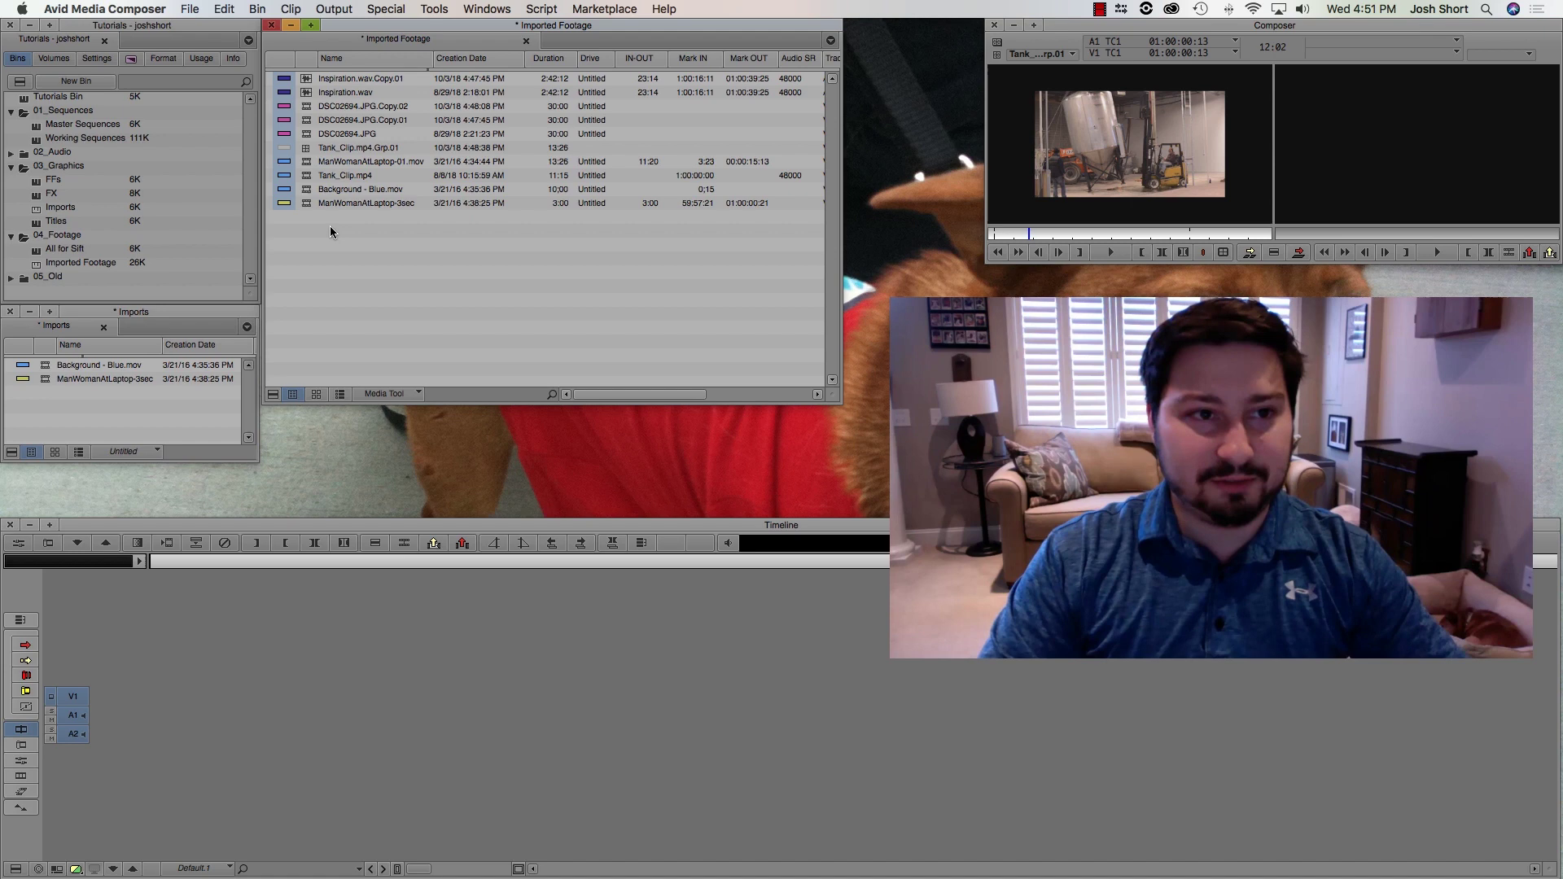
pyautogui.press('super+z')
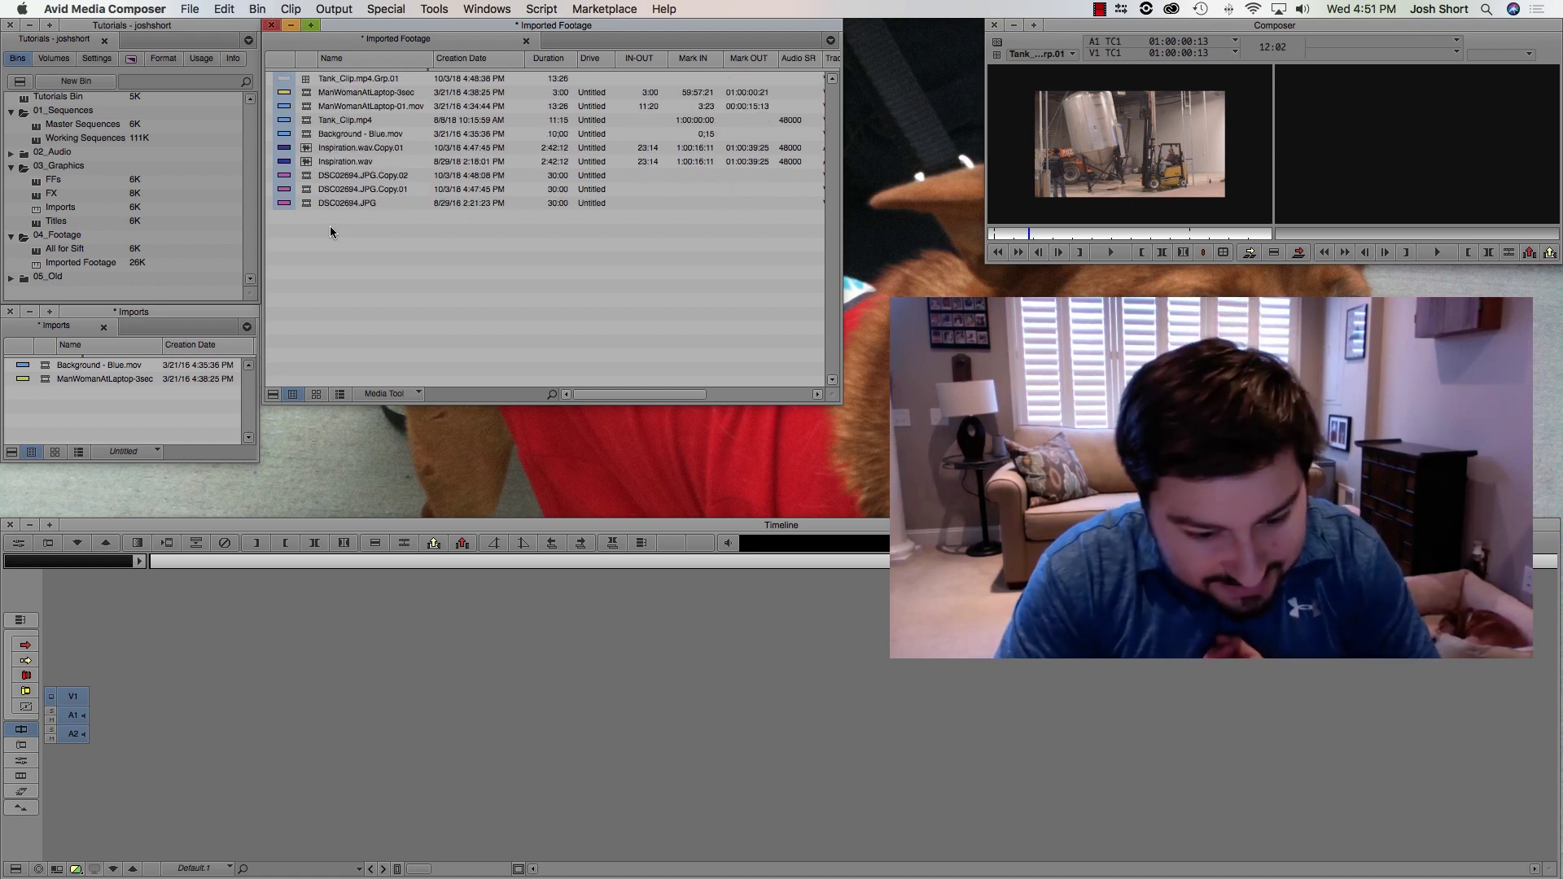
# Toggle the bin between Script and Frame views, then enlarge the Script view thumbnails with Cmd+L.
pyautogui.click(330, 234)
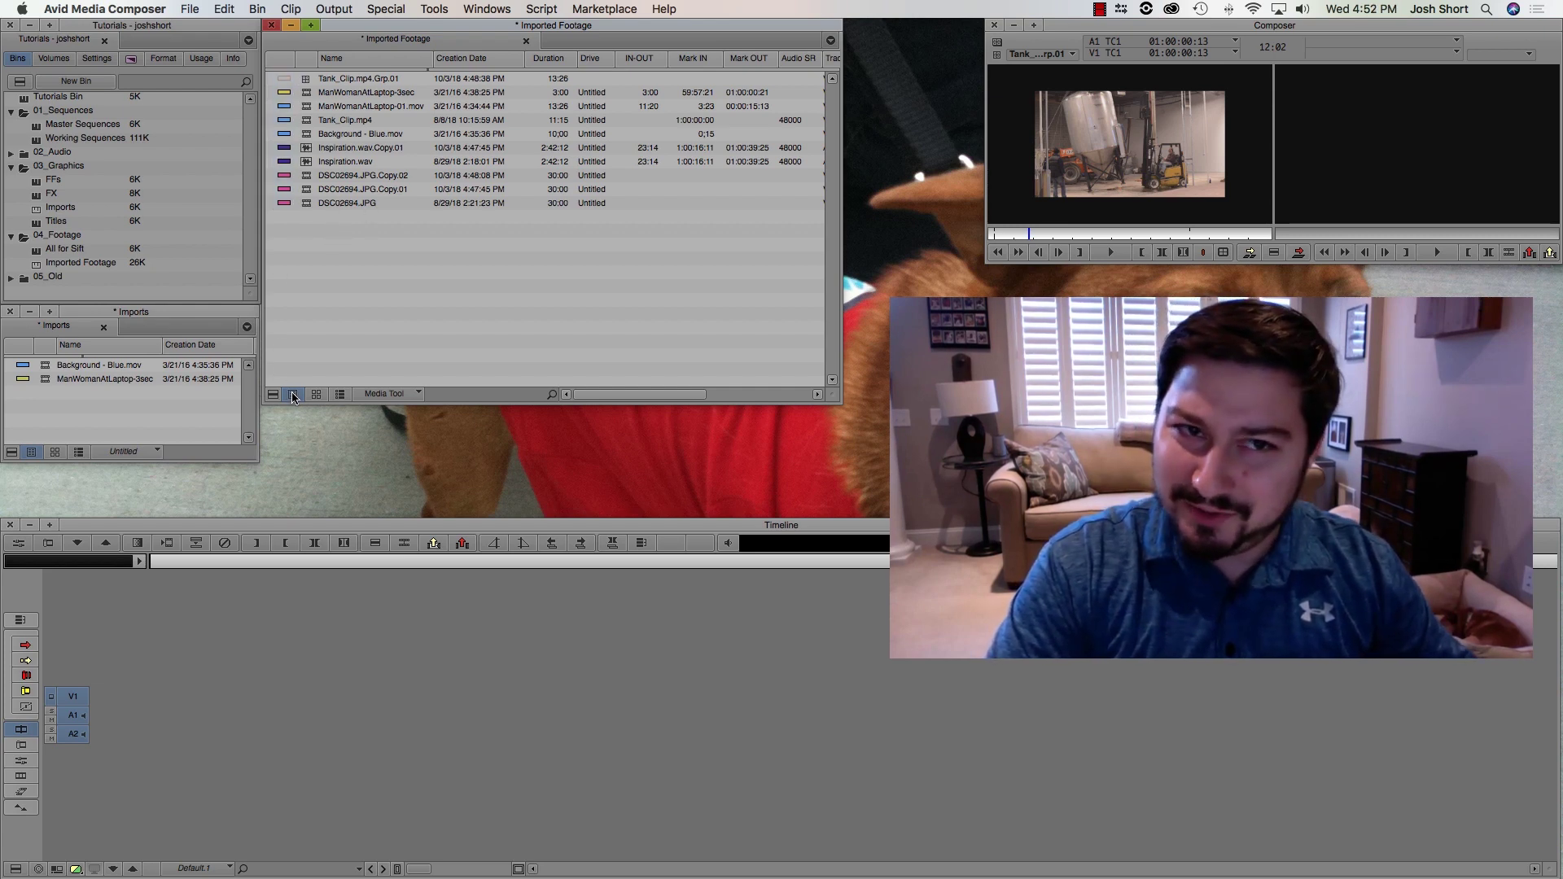
pyautogui.click(338, 395)
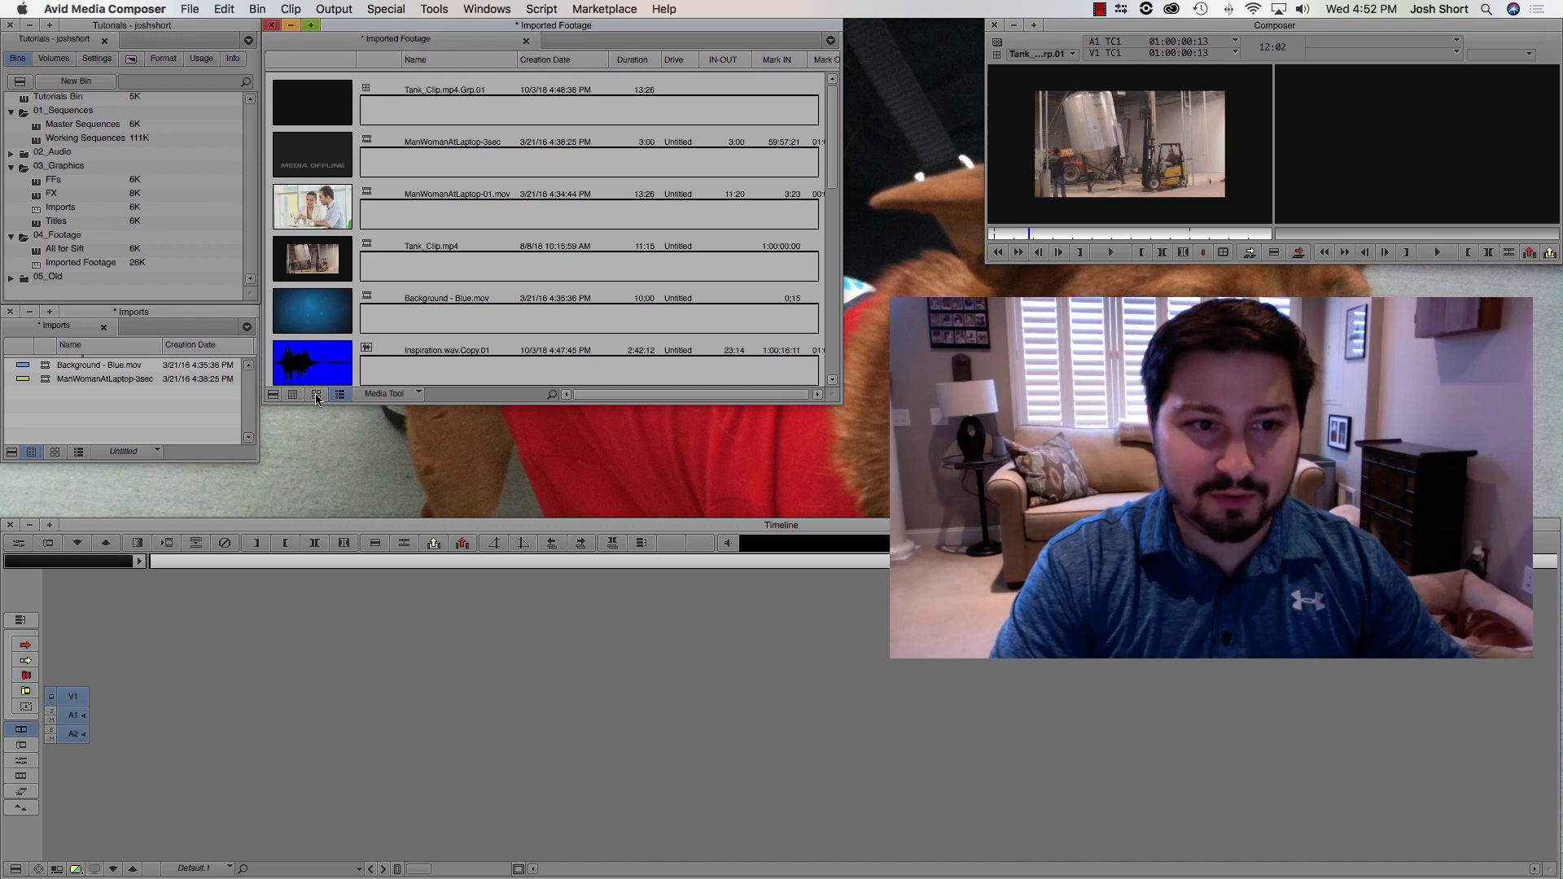
pyautogui.click(317, 395)
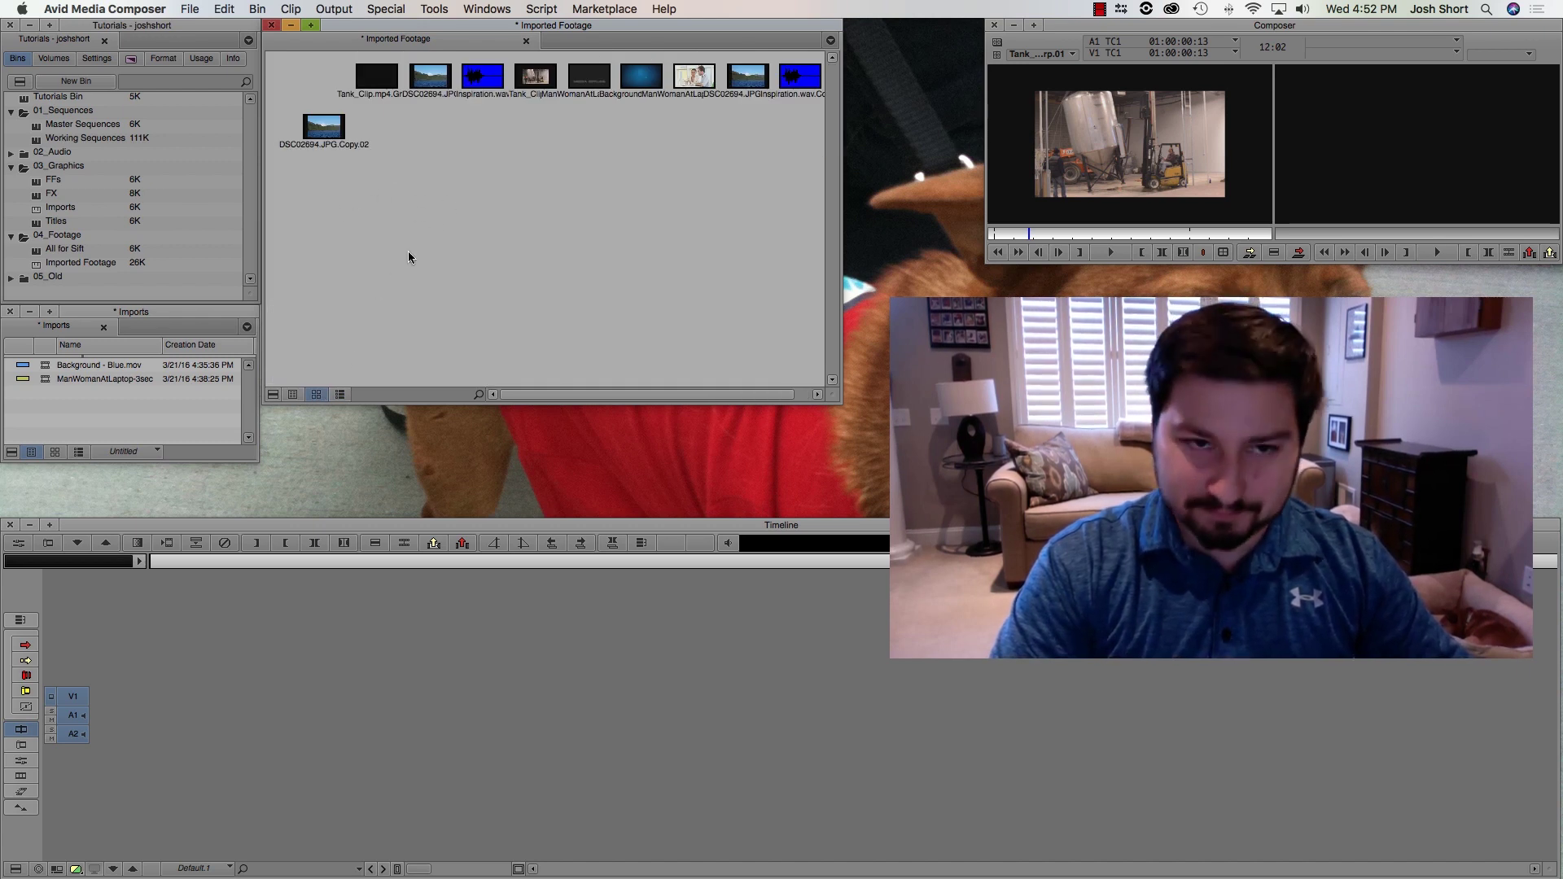
pyautogui.click(339, 394)
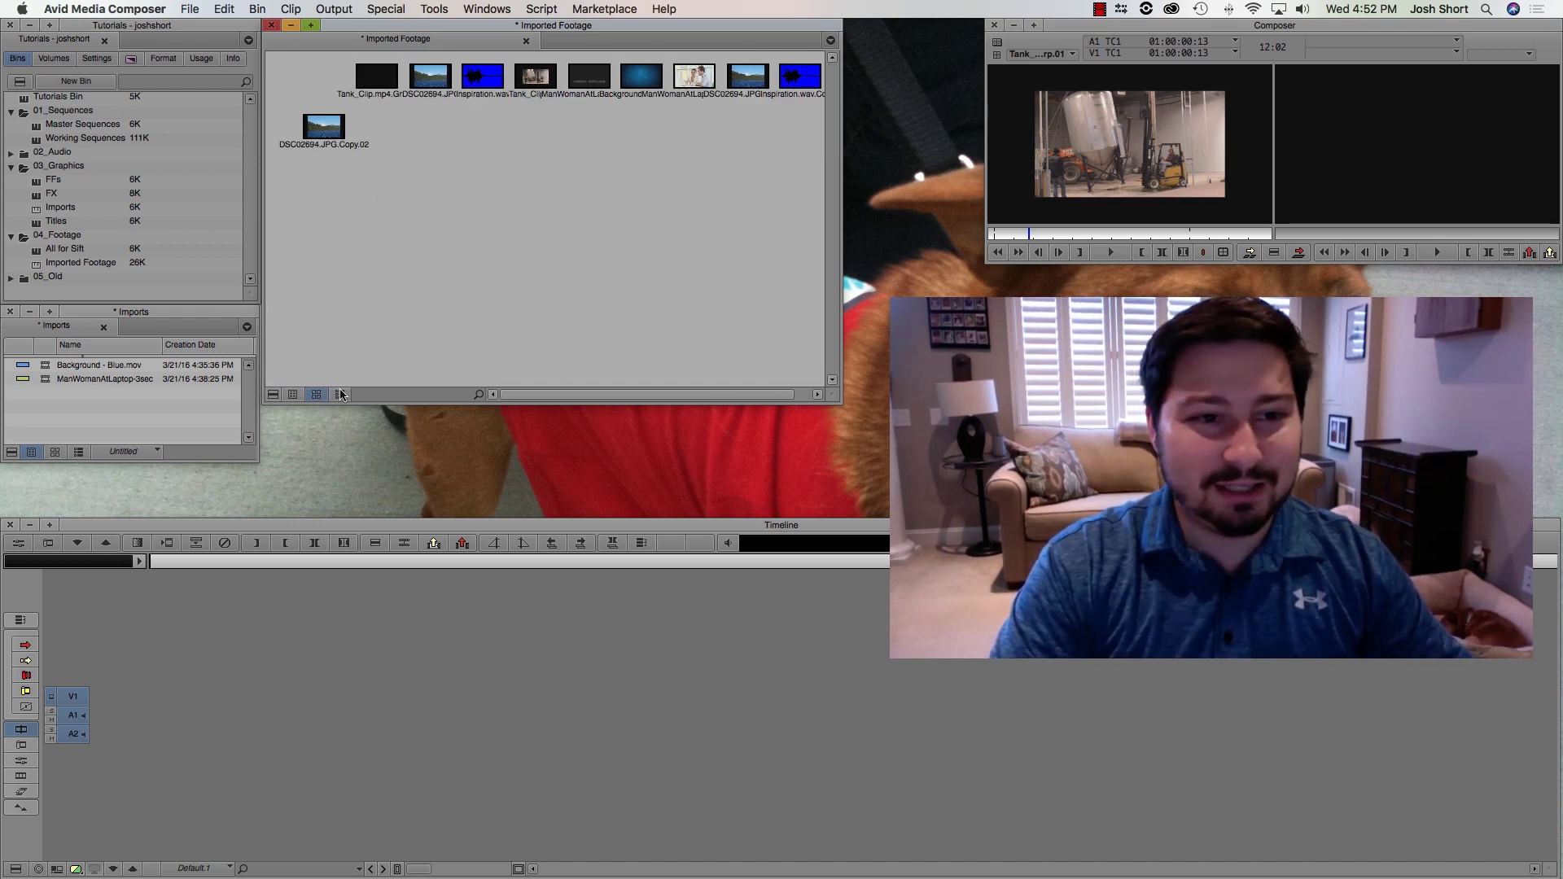
pyautogui.click(317, 153)
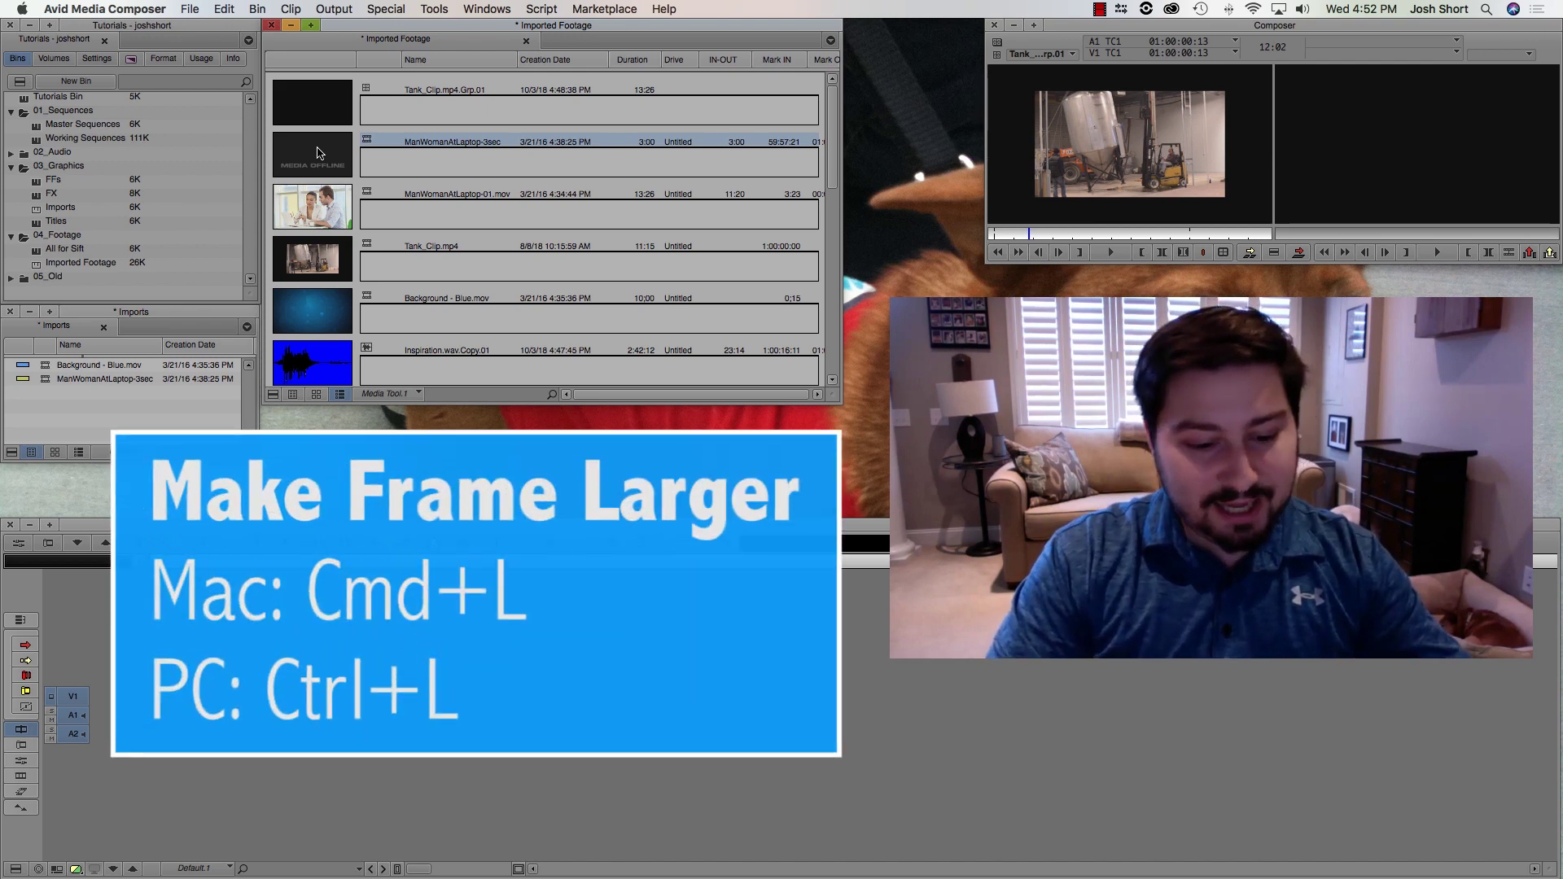
pyautogui.press('super+l')
pyautogui.press('super+l')
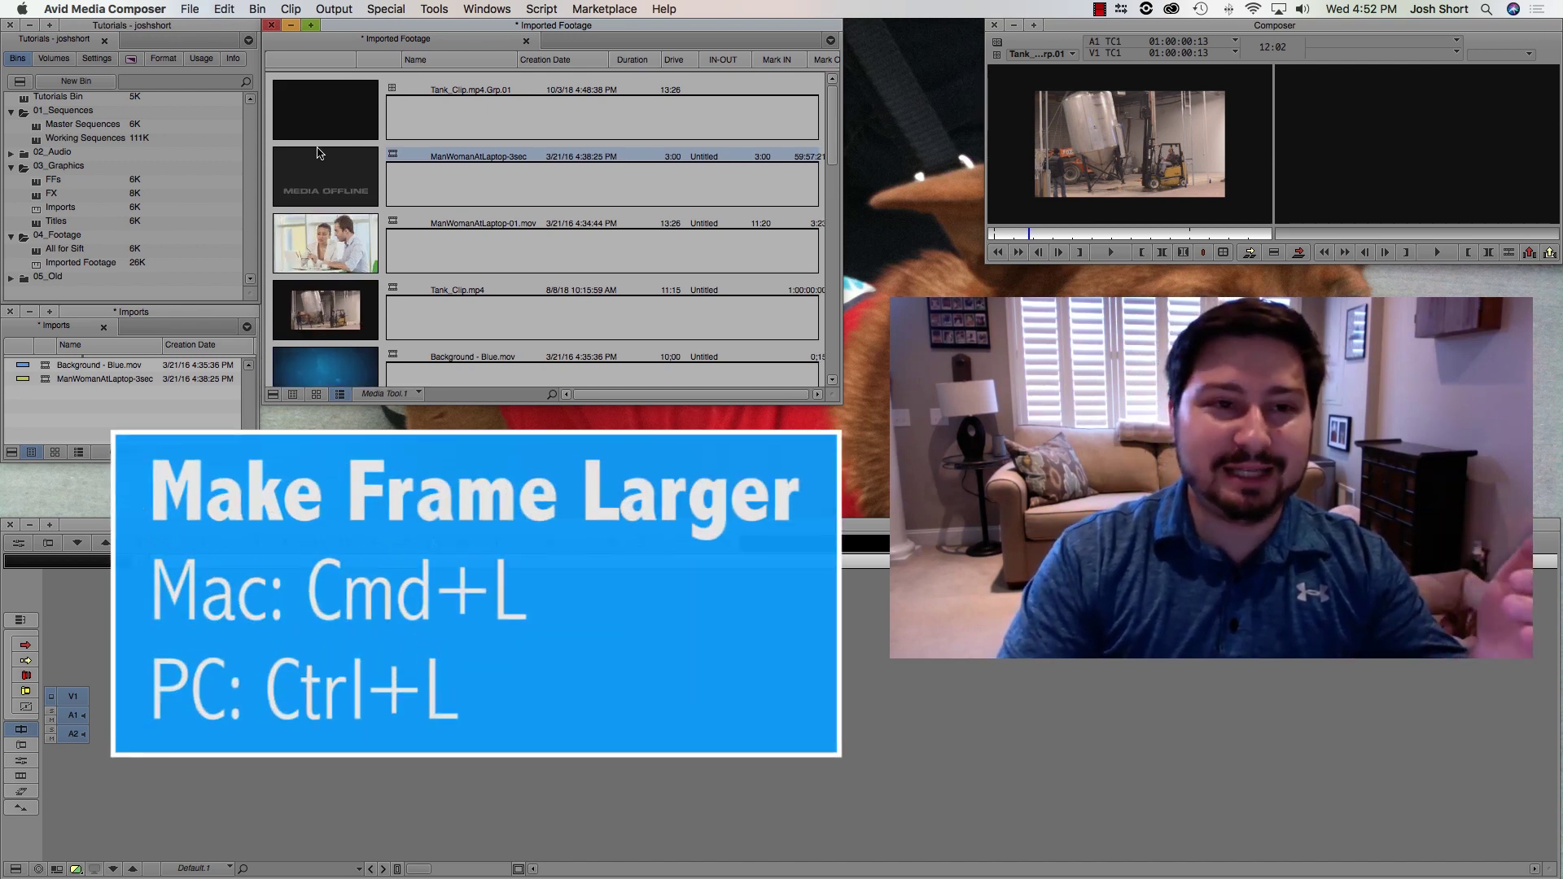
# In Frame view, enlarge thumbnails several times with Cmd+L, then shrink them once with Cmd+K.
pyautogui.click(316, 394)
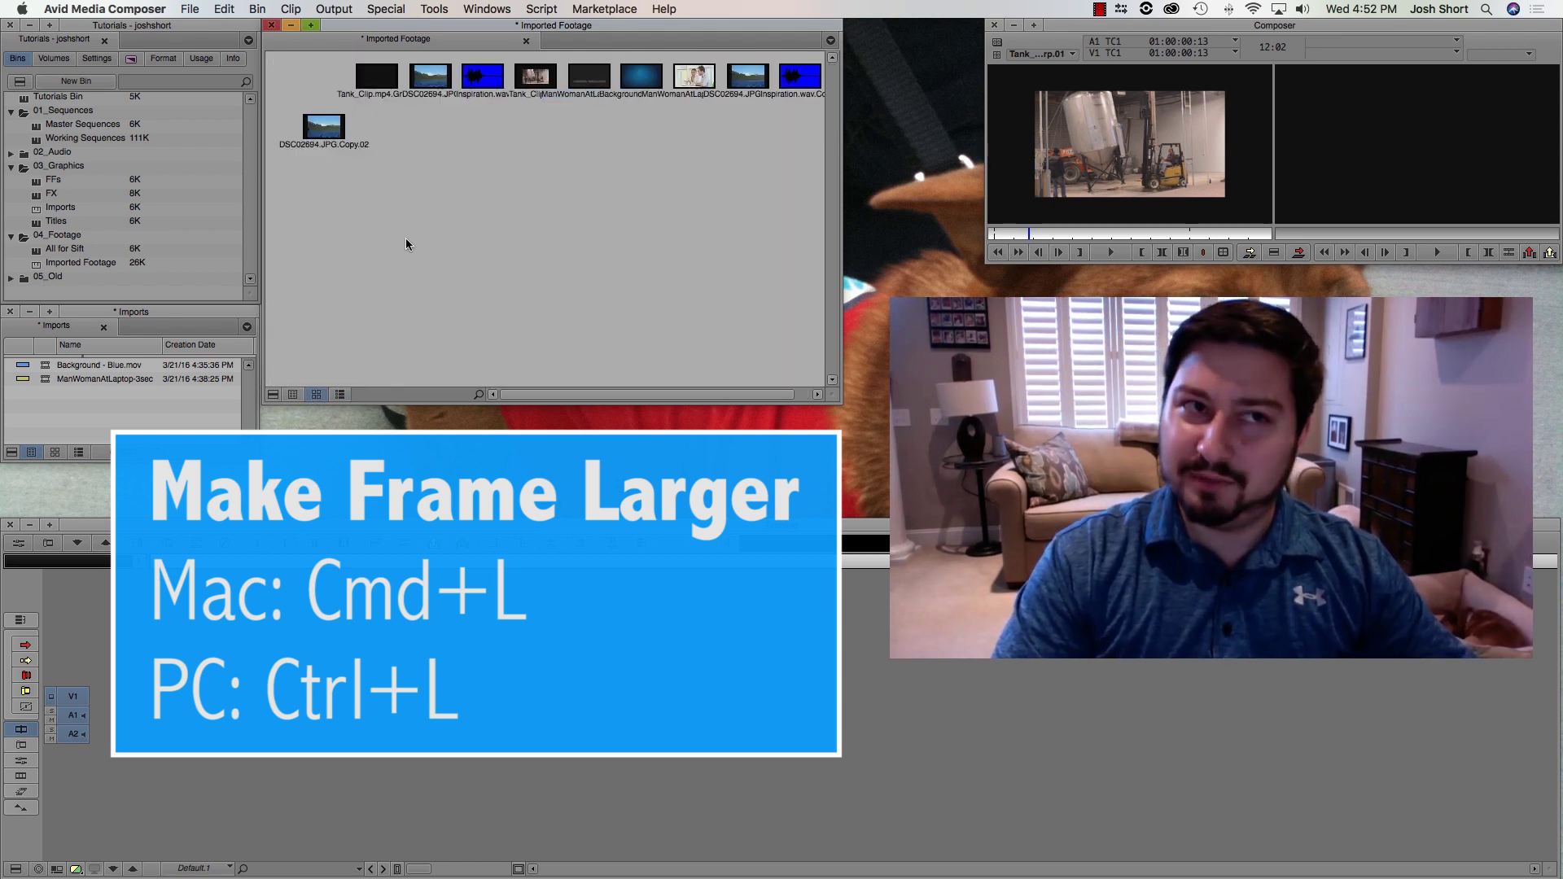
pyautogui.press('super+l')
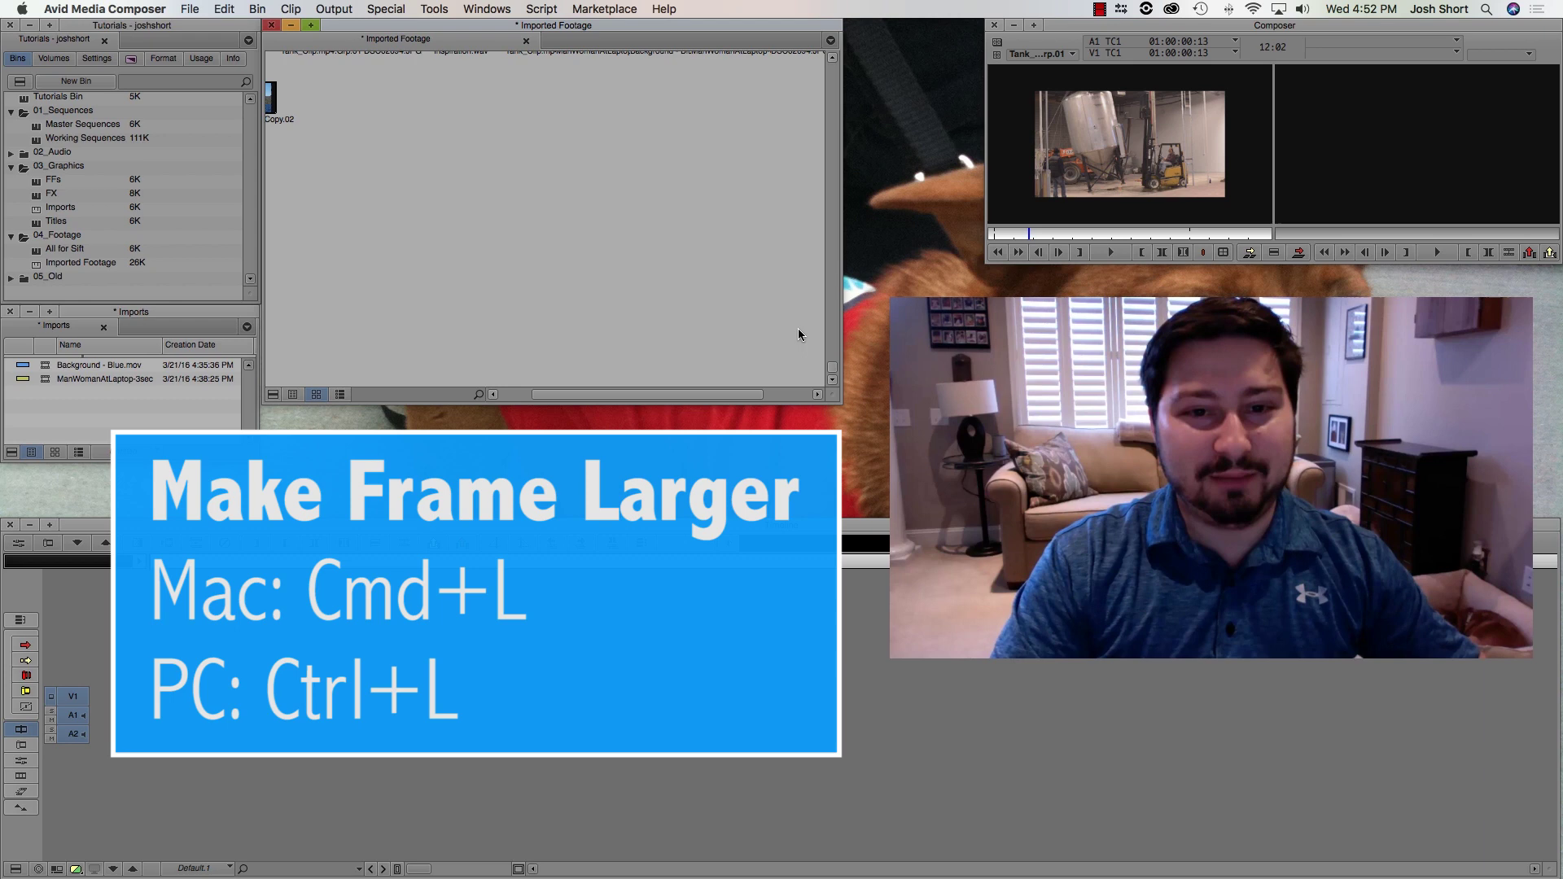
pyautogui.moveTo(833, 368); pyautogui.dragTo(806, 135)
pyautogui.press('super+l')
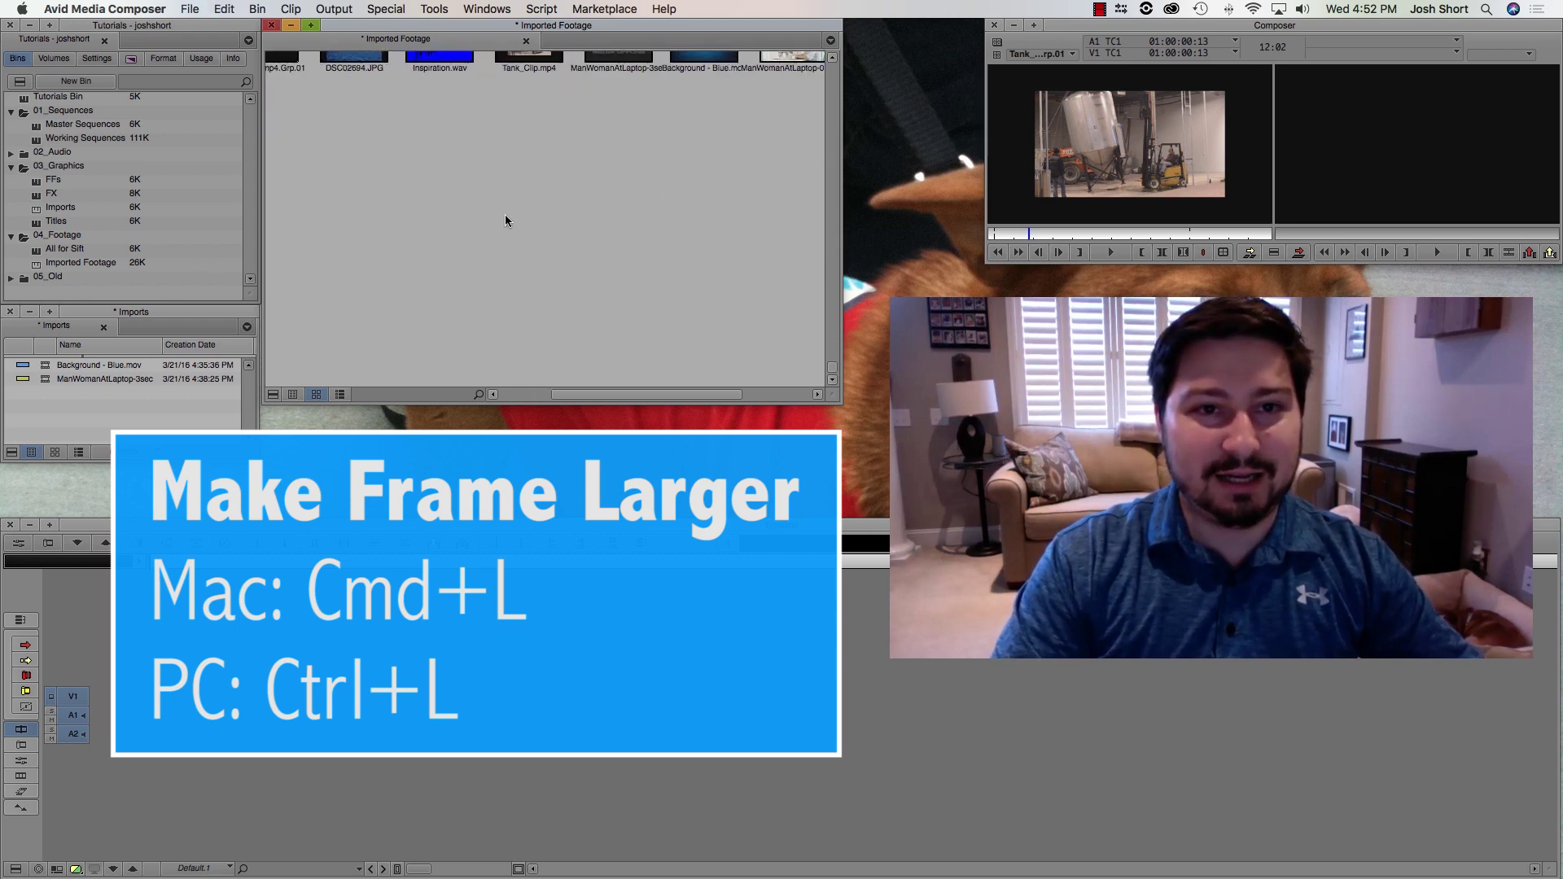
pyautogui.press('super+l')
pyautogui.press('super+l')
pyautogui.press('super+l')
pyautogui.scroll(3, 504, 215)
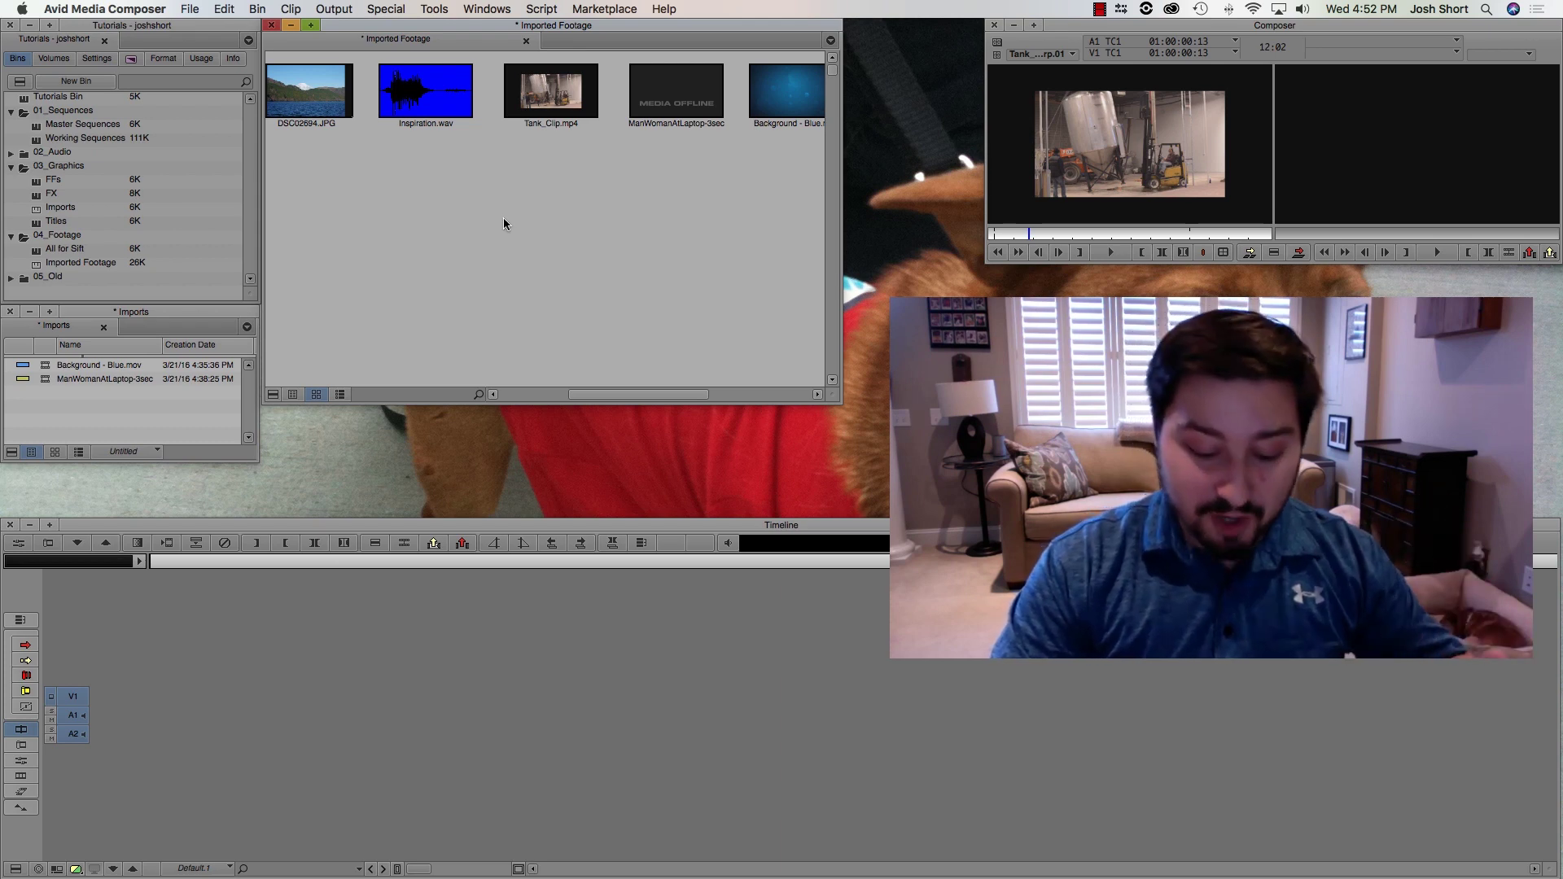
pyautogui.press('super+k')
pyautogui.press('super+k')
pyautogui.press('super+k')
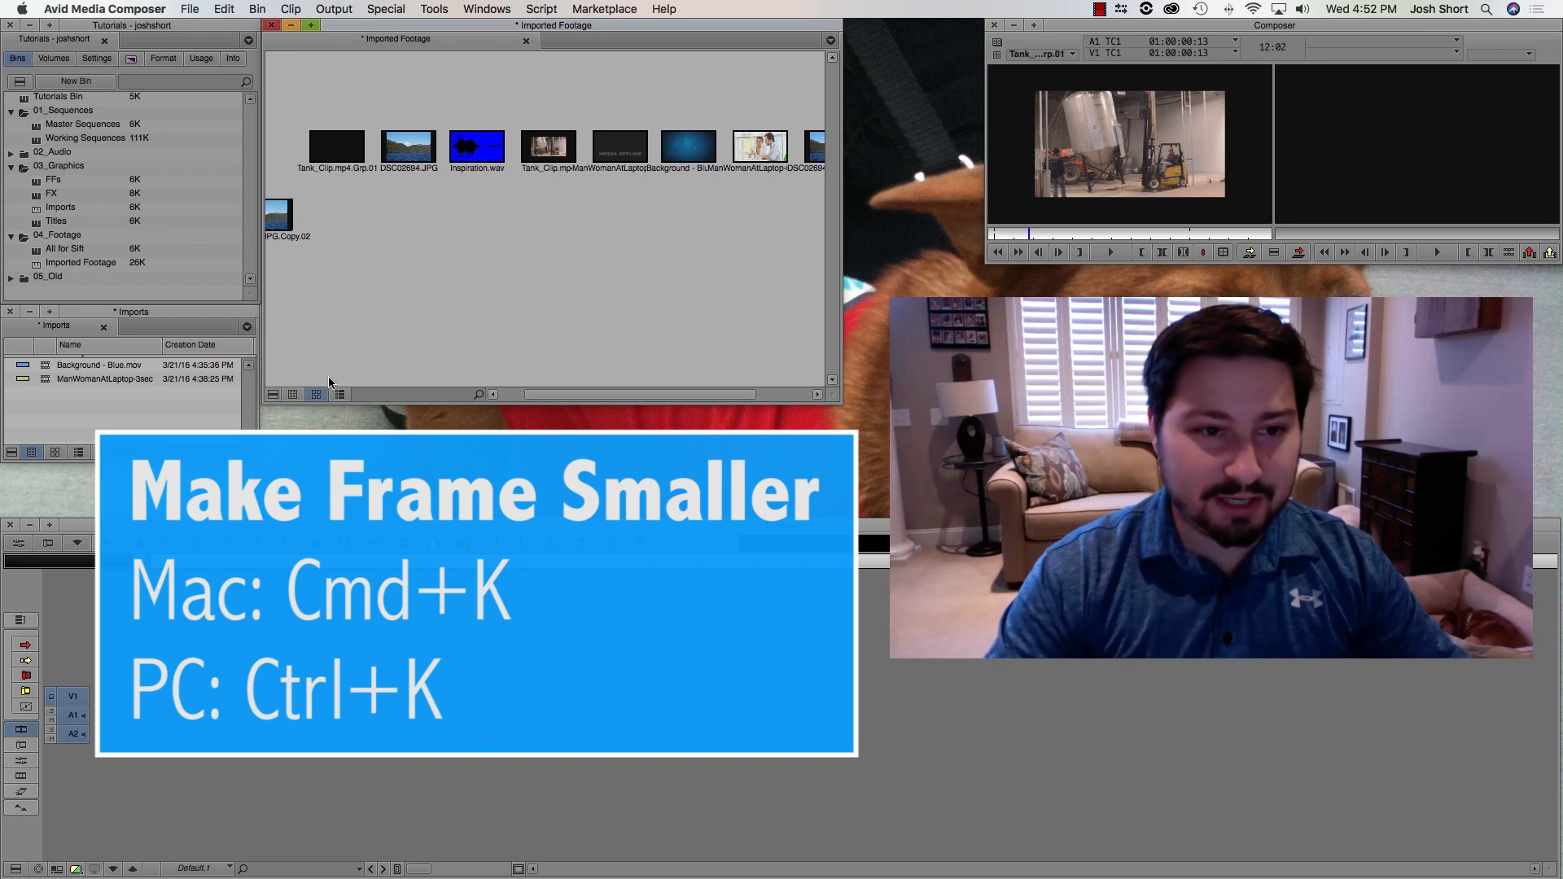
# Return to Script view and shrink its thumbnails with Cmd+K.
pyautogui.click(340, 394)
pyautogui.click(314, 187)
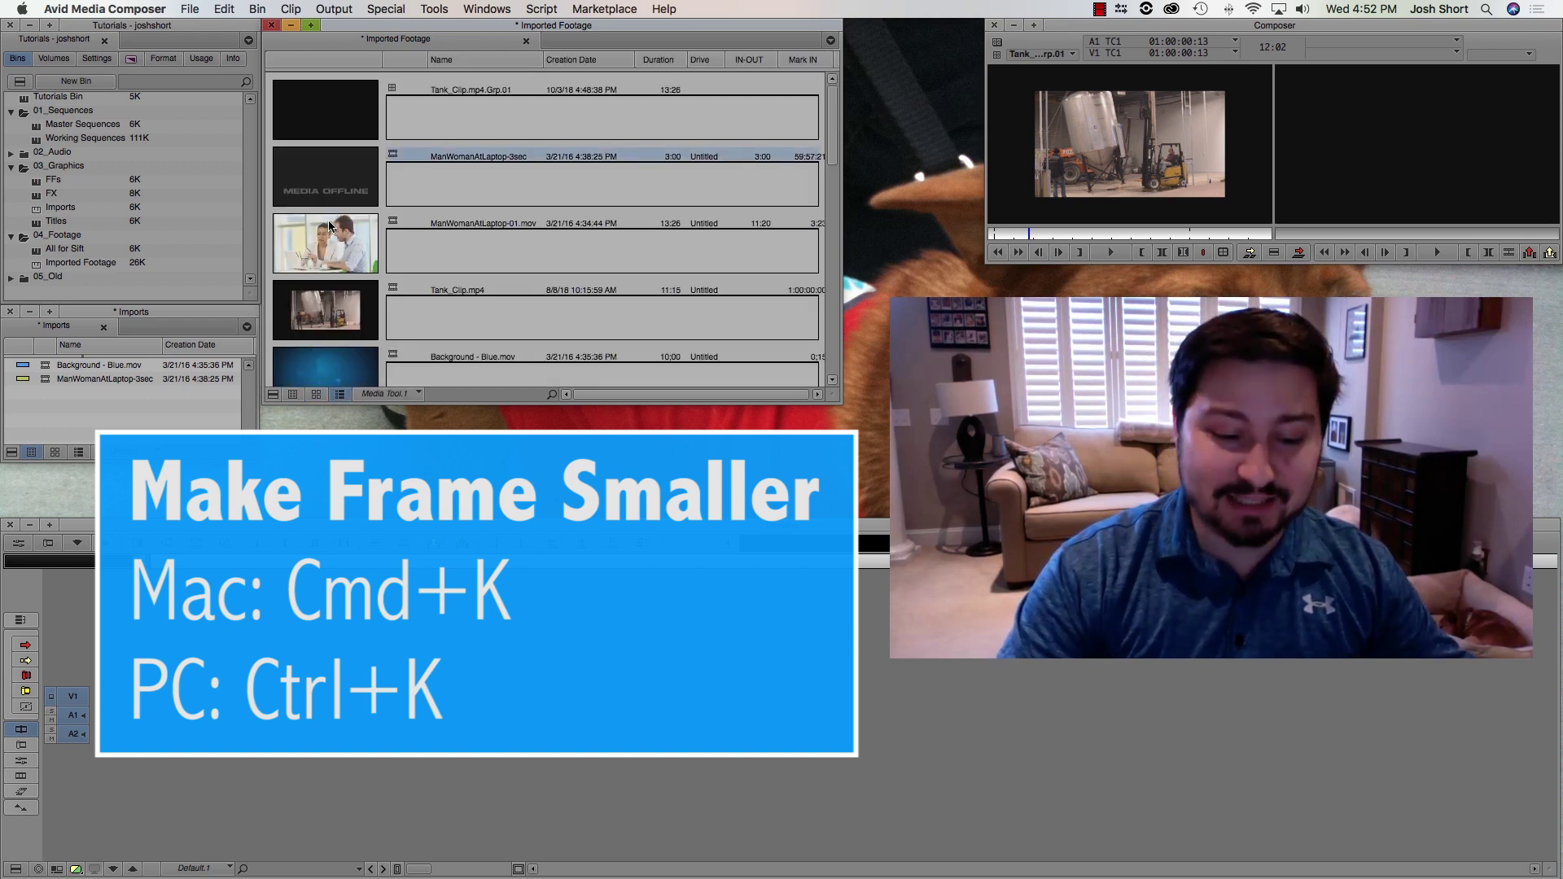
pyautogui.press('super+k')
pyautogui.press('super+k')
pyautogui.press('super+k')
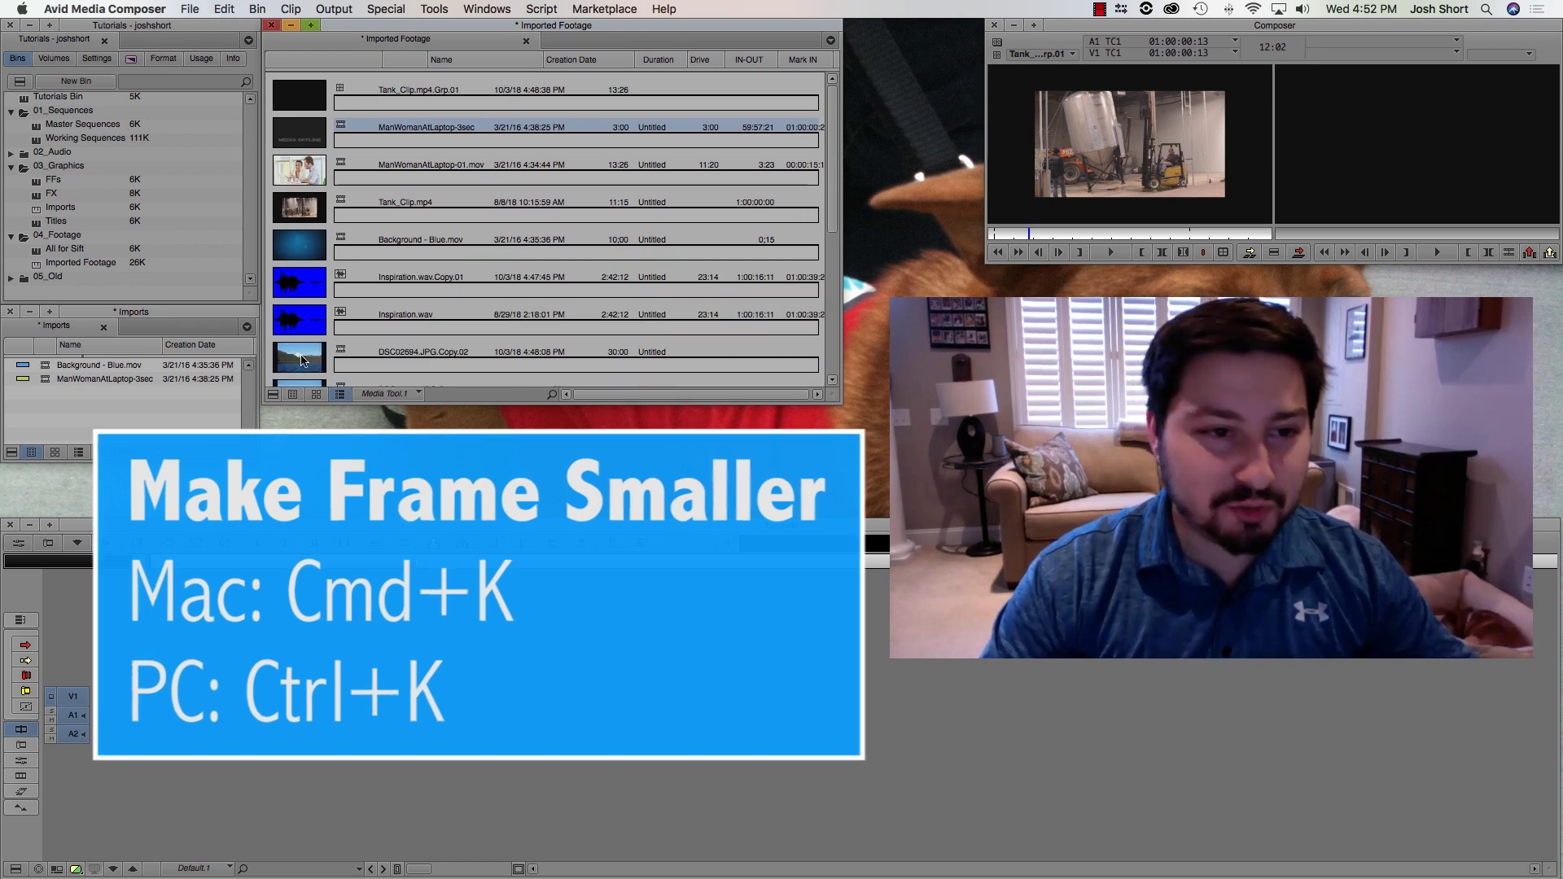
# In Frame view, drag the clip thumbnails into scattered new positions around the bin.
pyautogui.click(316, 395)
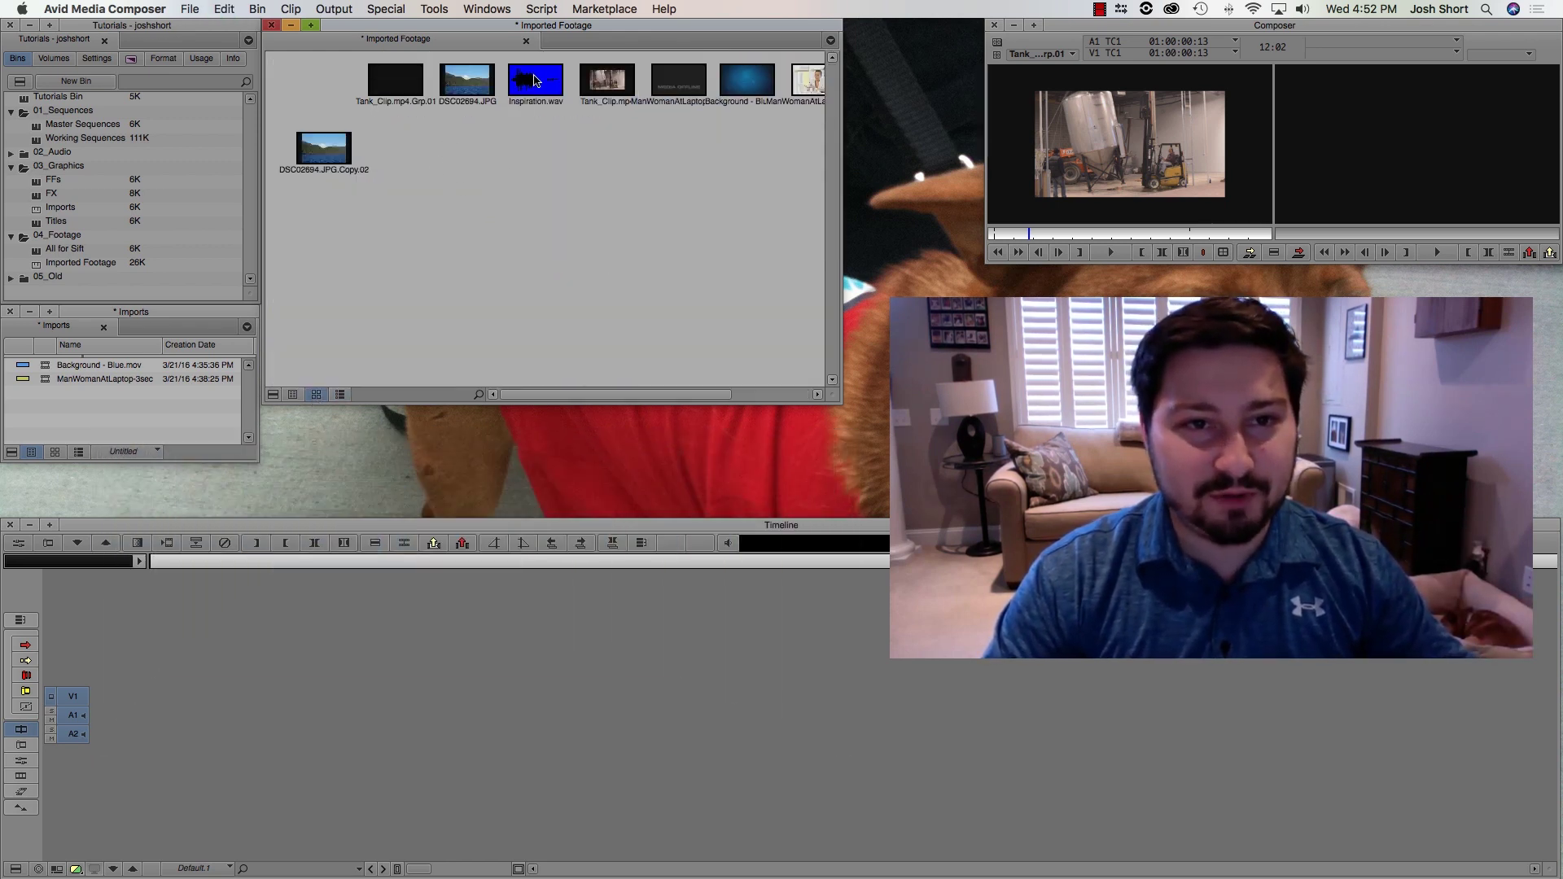
pyautogui.moveTo(534, 82); pyautogui.dragTo(510, 290)
pyautogui.moveTo(601, 89); pyautogui.dragTo(364, 276)
pyautogui.moveTo(662, 93); pyautogui.dragTo(390, 213)
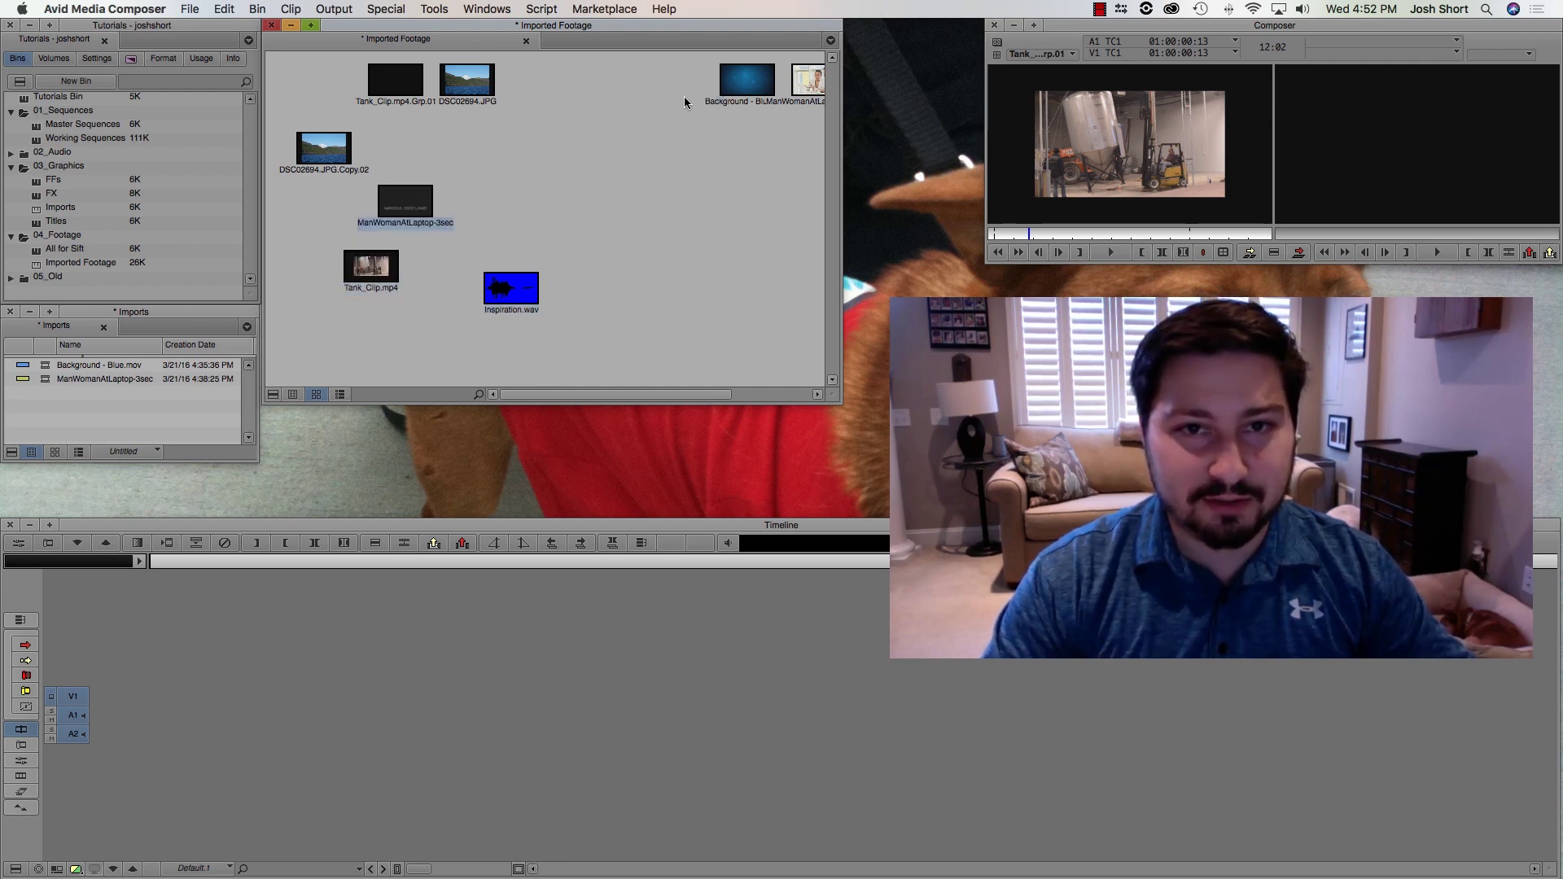
pyautogui.moveTo(753, 76); pyautogui.dragTo(572, 160)
pyautogui.moveTo(806, 81); pyautogui.dragTo(548, 101)
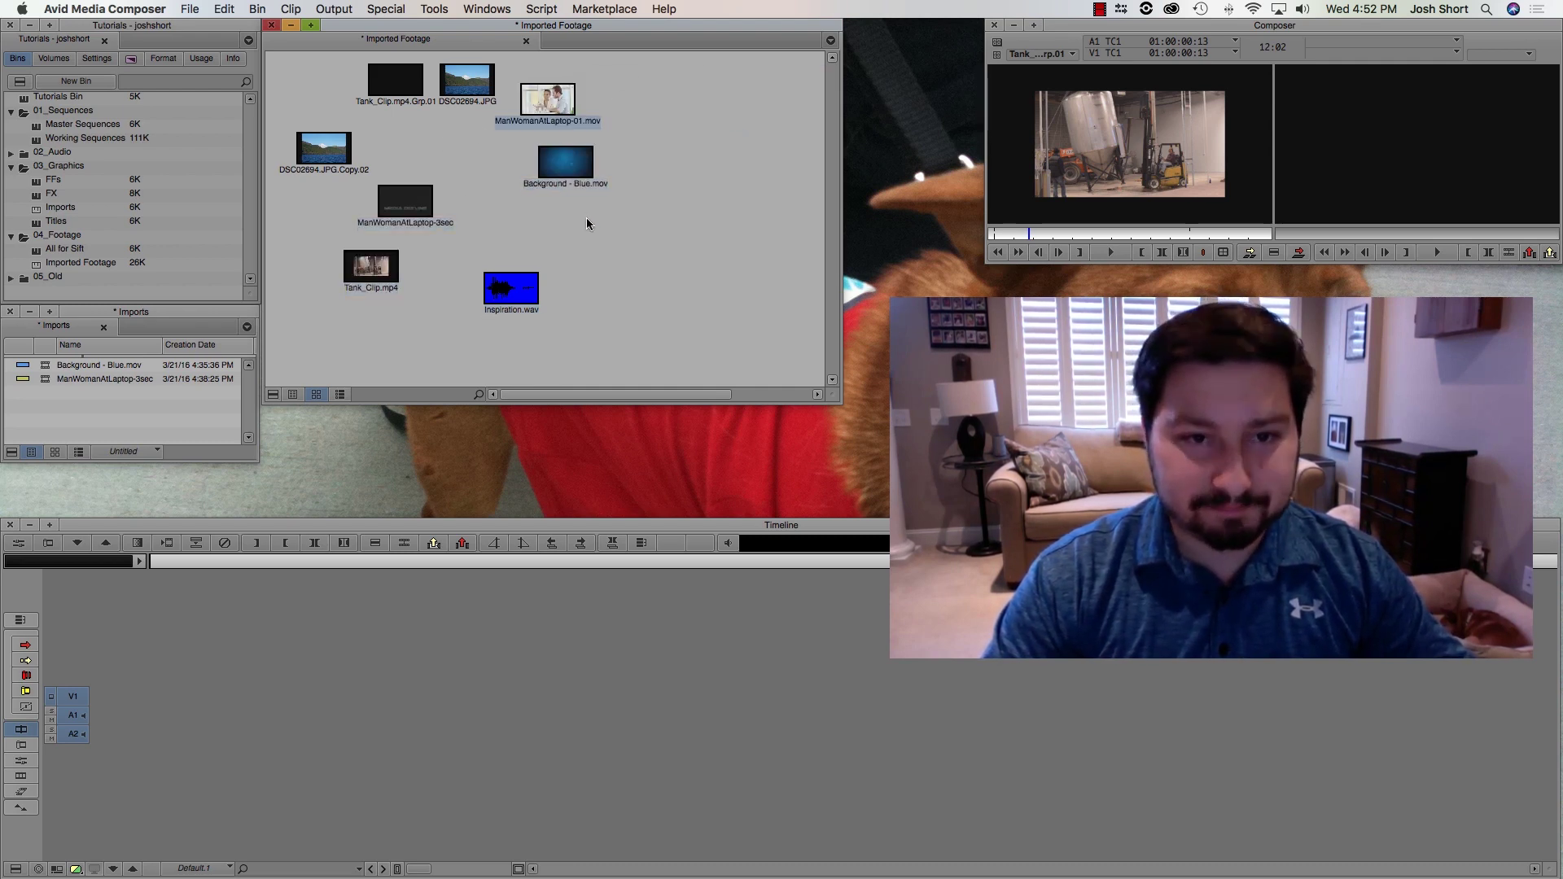
pyautogui.moveTo(627, 394); pyautogui.dragTo(707, 391)
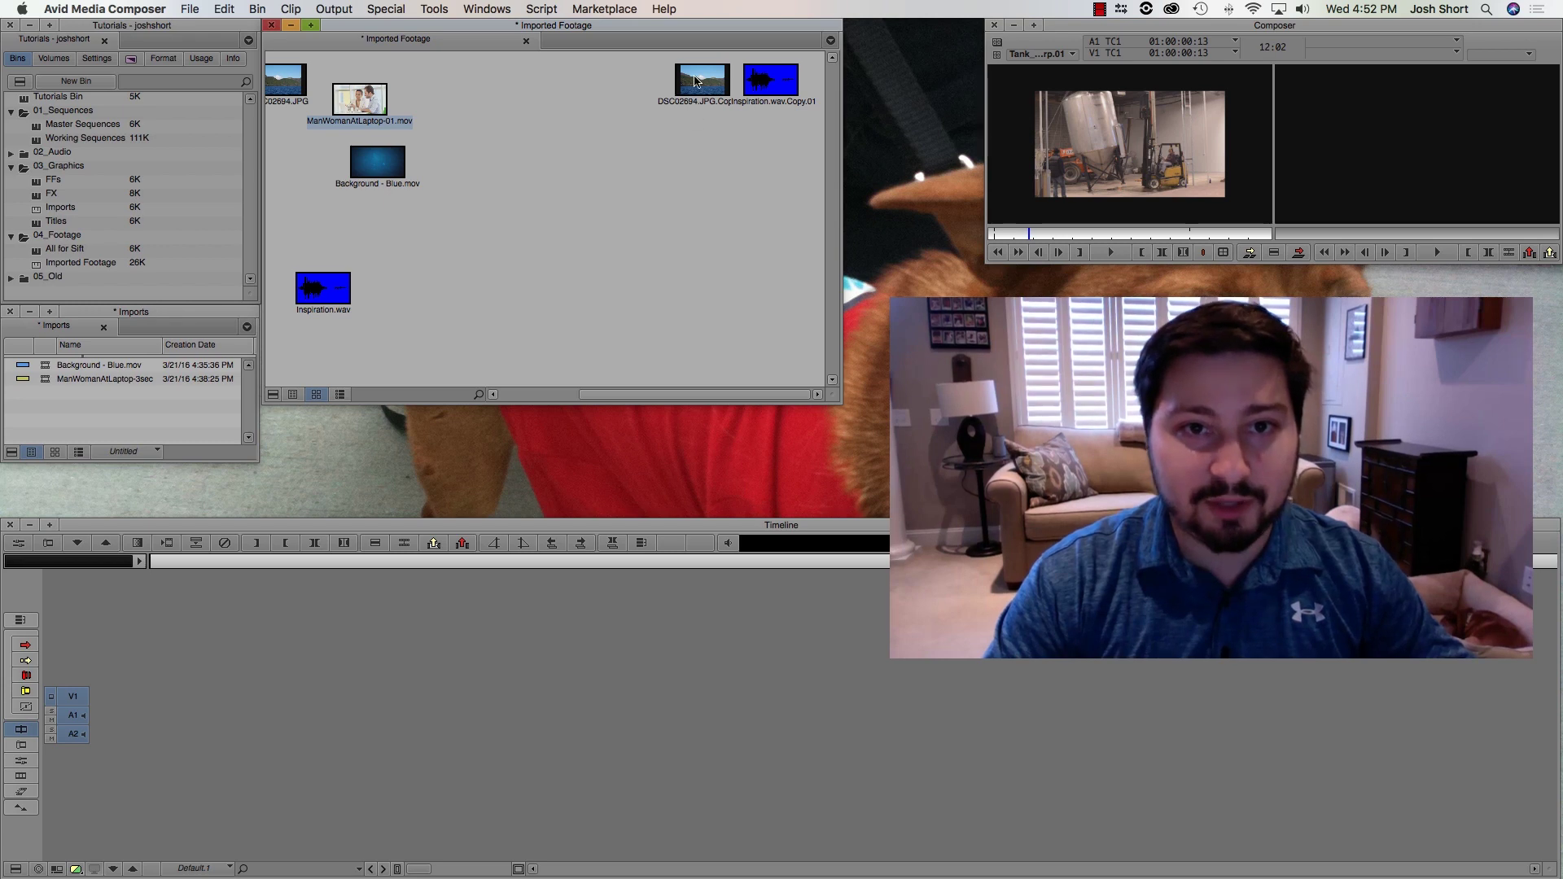
pyautogui.moveTo(702, 79); pyautogui.dragTo(352, 230)
pyautogui.moveTo(782, 78); pyautogui.dragTo(290, 156)
# Nudge a few more clips into place, then snap all frames to the grid with Cmd+T.
pyautogui.hscroll(-5, 574, 306)
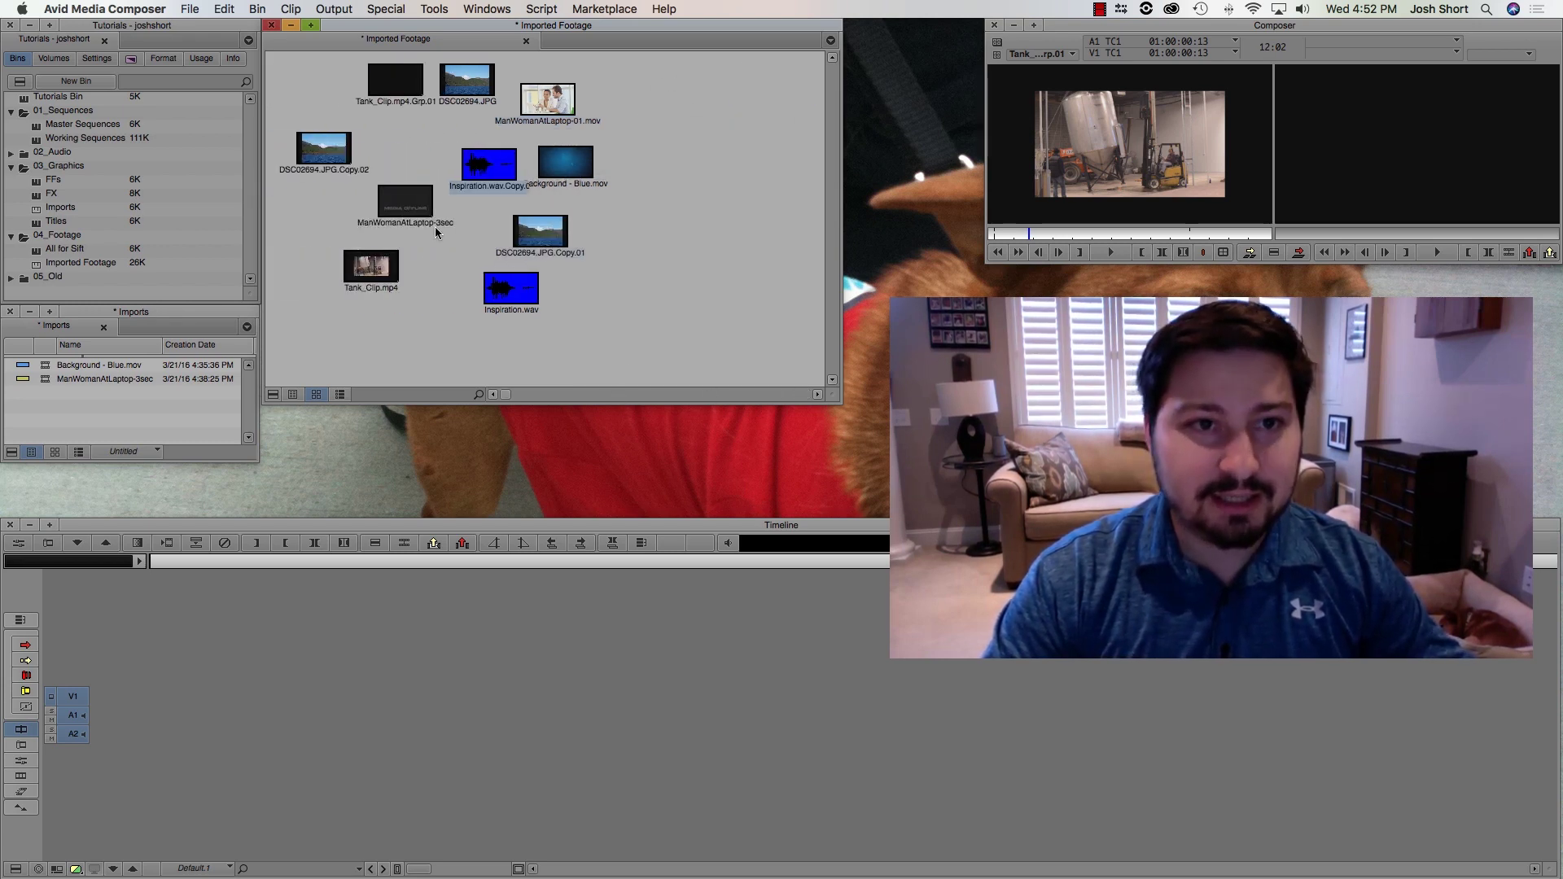
pyautogui.moveTo(485, 178); pyautogui.dragTo(424, 155)
pyautogui.moveTo(566, 167); pyautogui.dragTo(535, 163)
pyautogui.click(550, 109)
pyautogui.moveTo(550, 108); pyautogui.dragTo(562, 92)
pyautogui.click(535, 238)
pyautogui.moveTo(536, 238); pyautogui.dragTo(607, 143)
pyautogui.moveTo(511, 277); pyautogui.dragTo(545, 282)
pyautogui.click(441, 340)
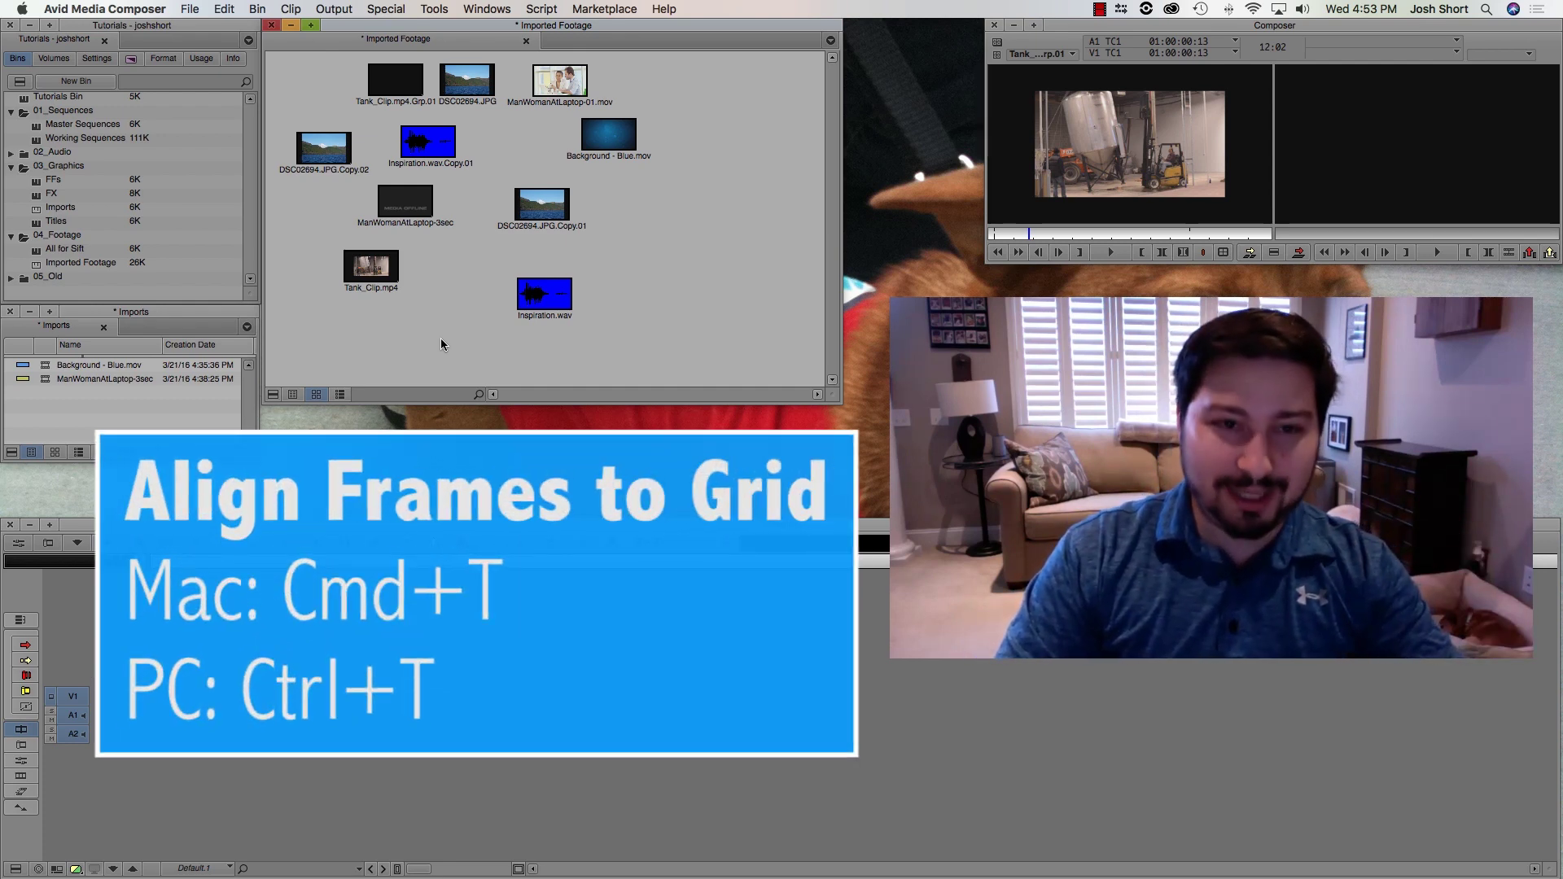
pyautogui.press('super+t')
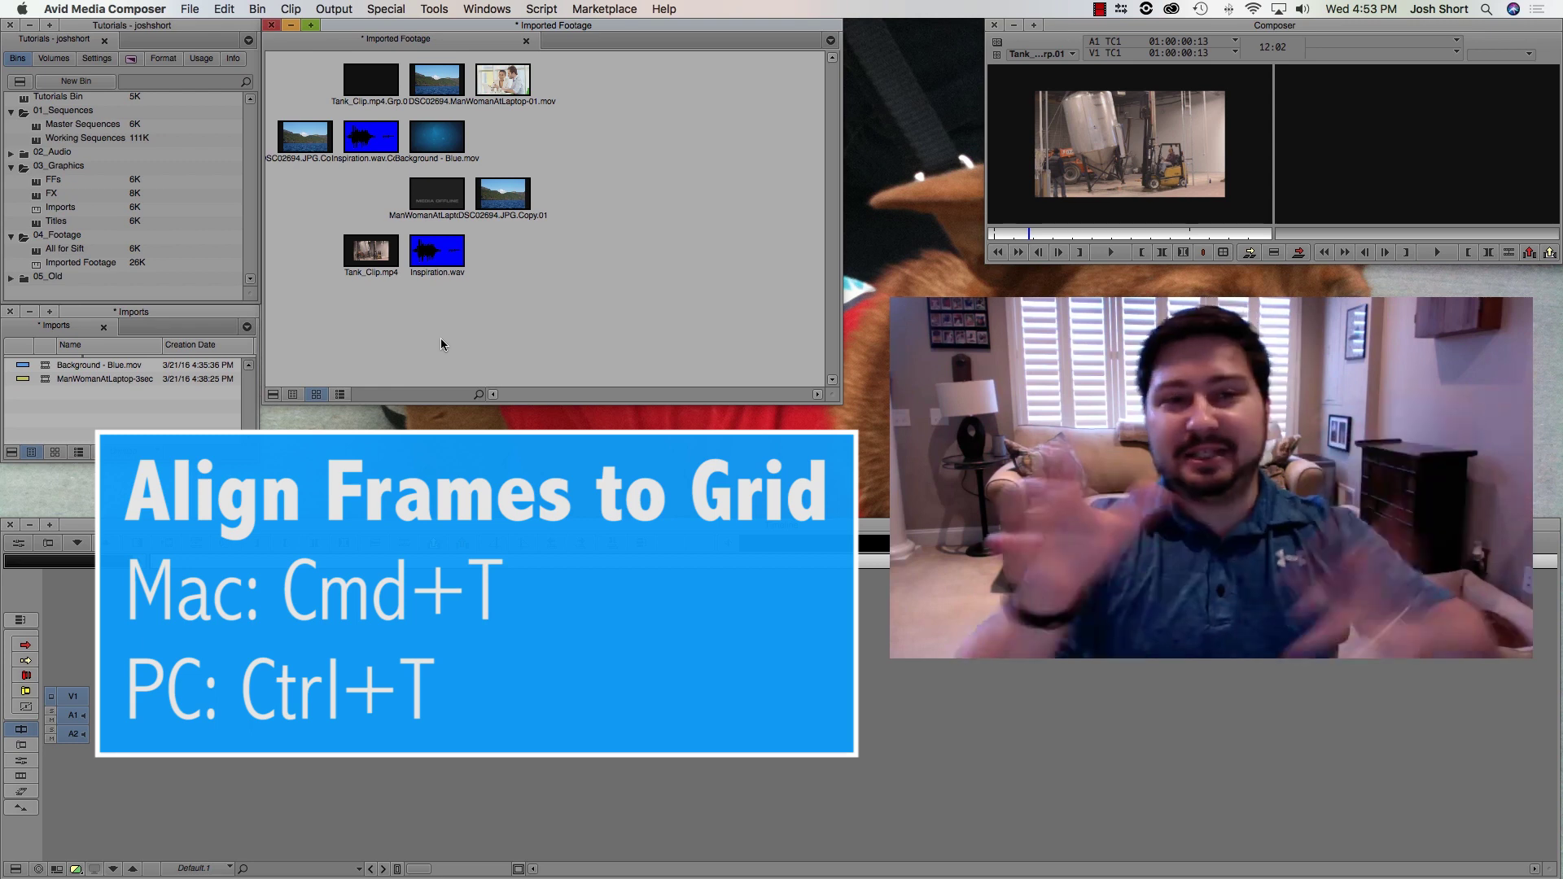